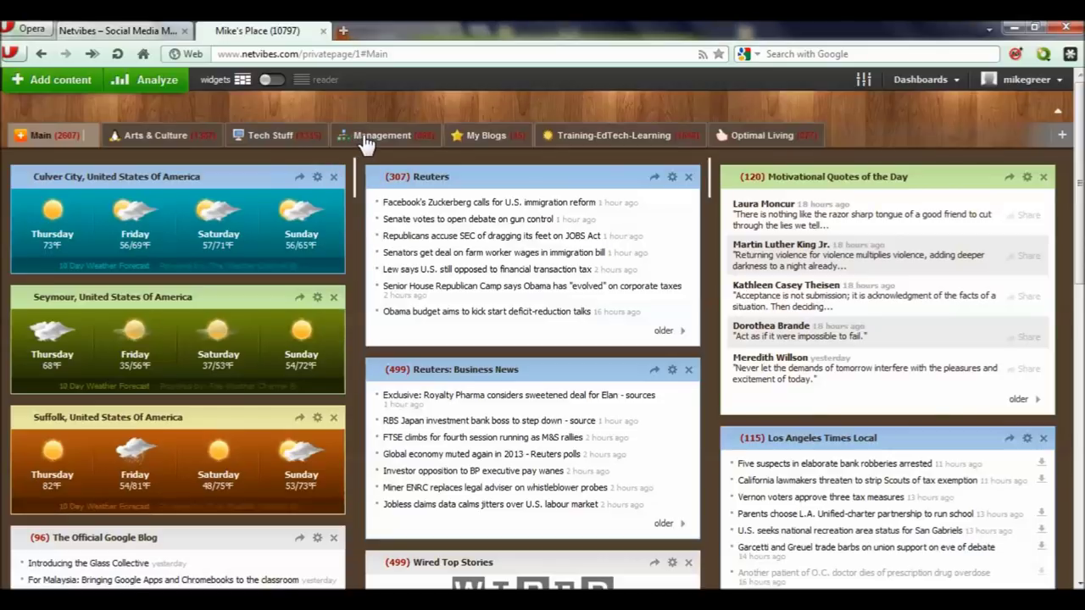
Step: Browse the Management, Tech Stuff and Training-EdTech-Learning dashboards, then return to the Main dashboard
click(365, 145)
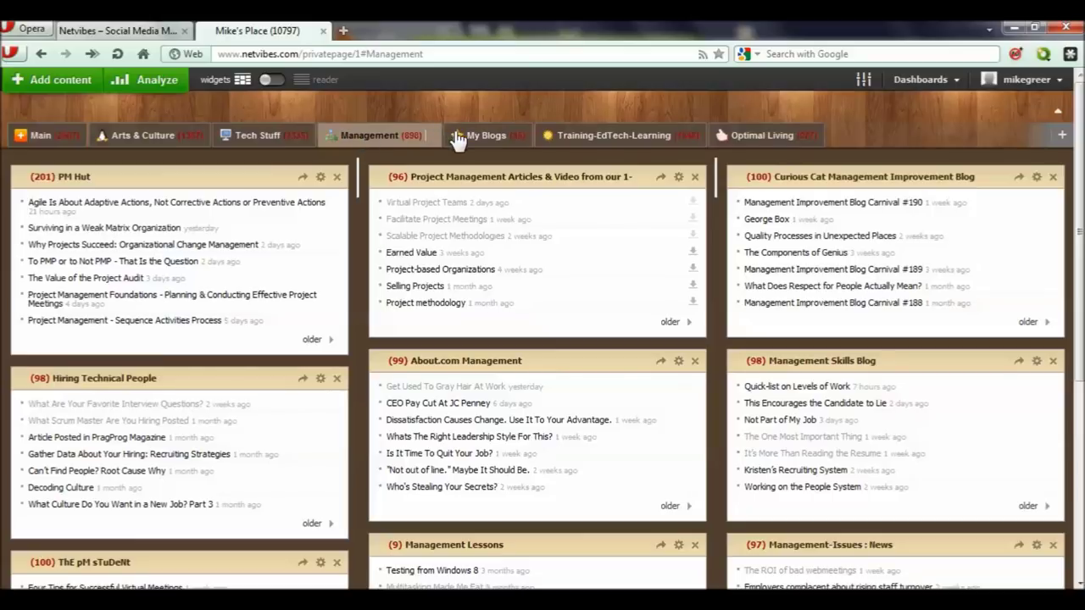
click(263, 144)
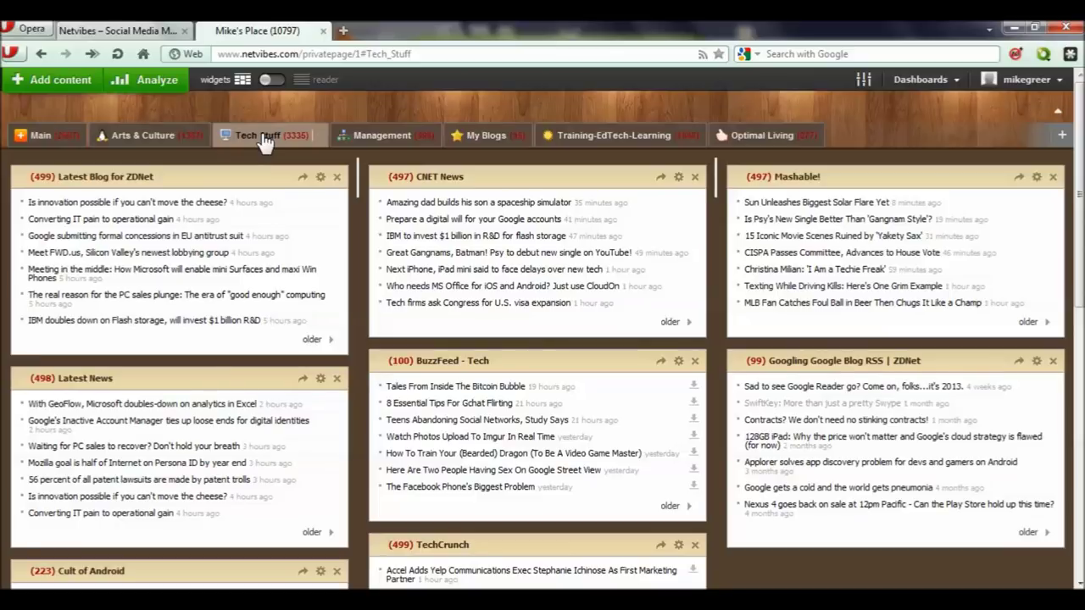
click(566, 146)
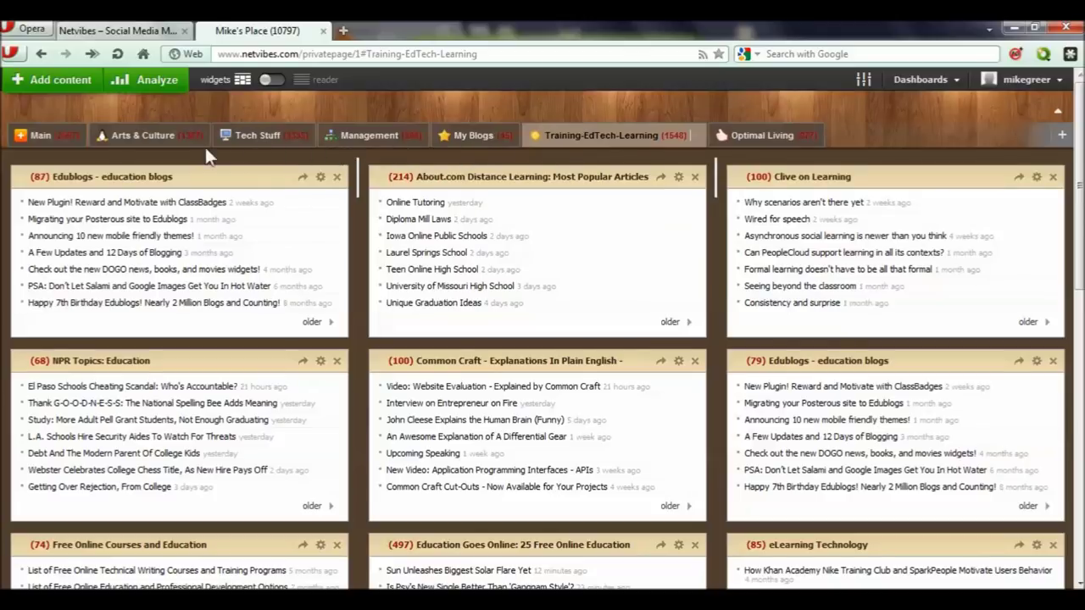
click(59, 140)
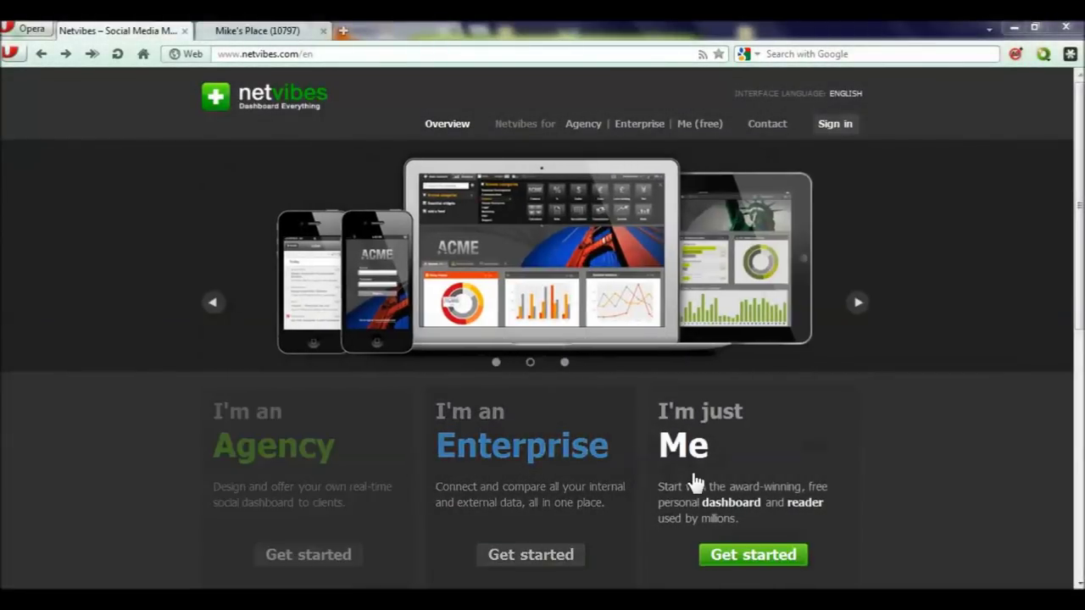
Step: Choose the free personal 'Me' option, start a Basic dashboard and pick the Default template
click(753, 559)
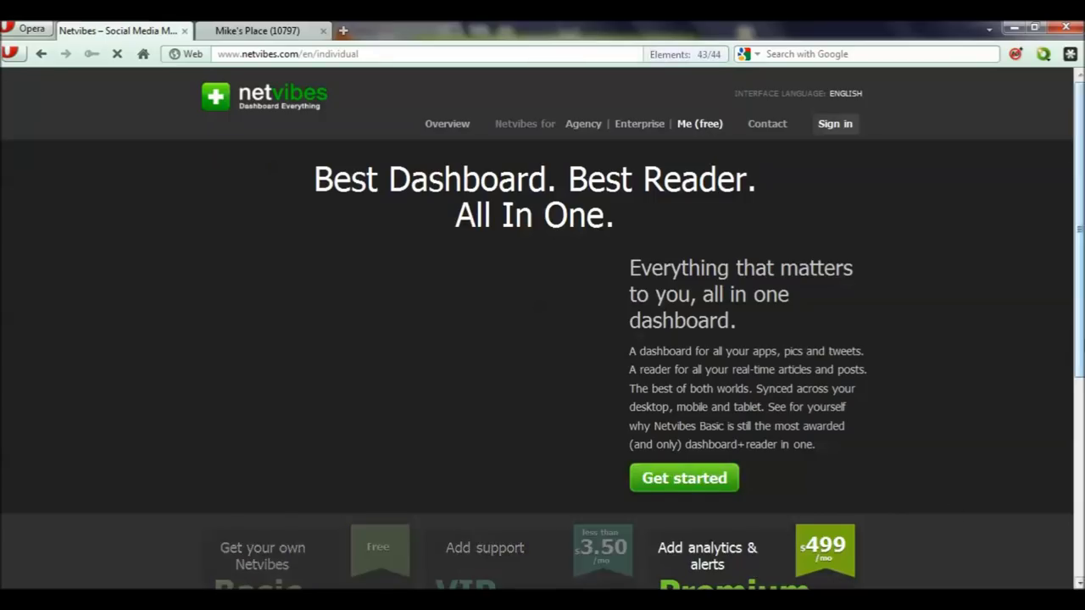
scroll(542, 339, down, 3)
scroll(542, 339, up, 1)
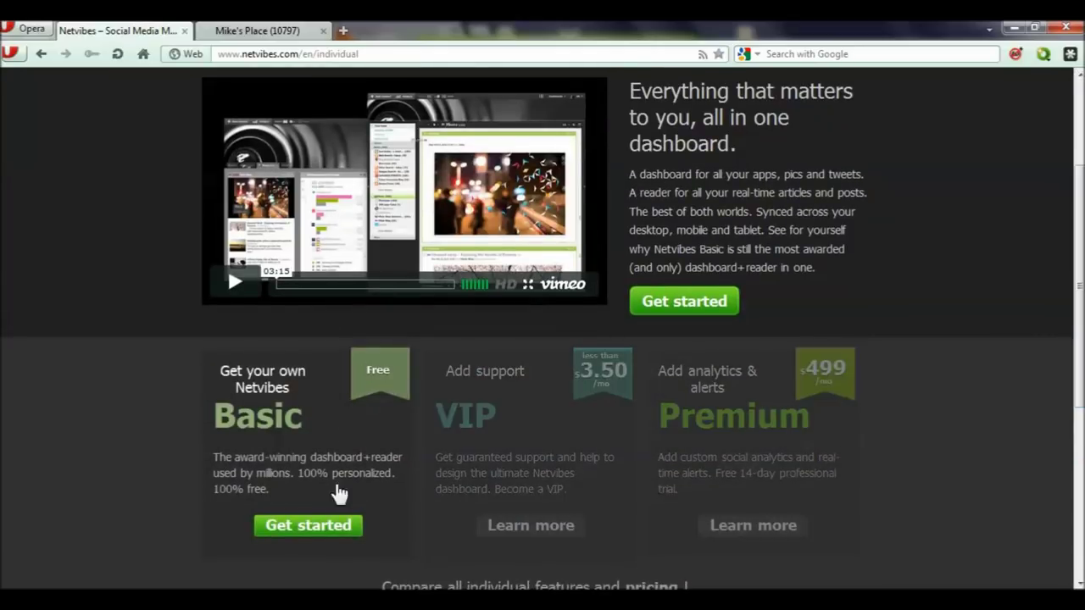
click(314, 527)
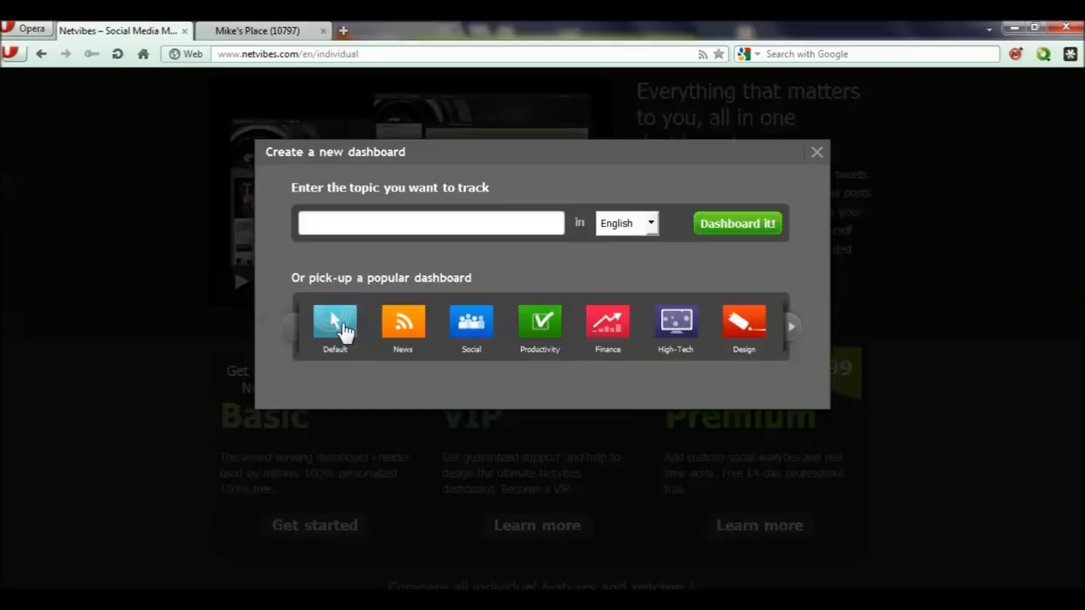
click(342, 327)
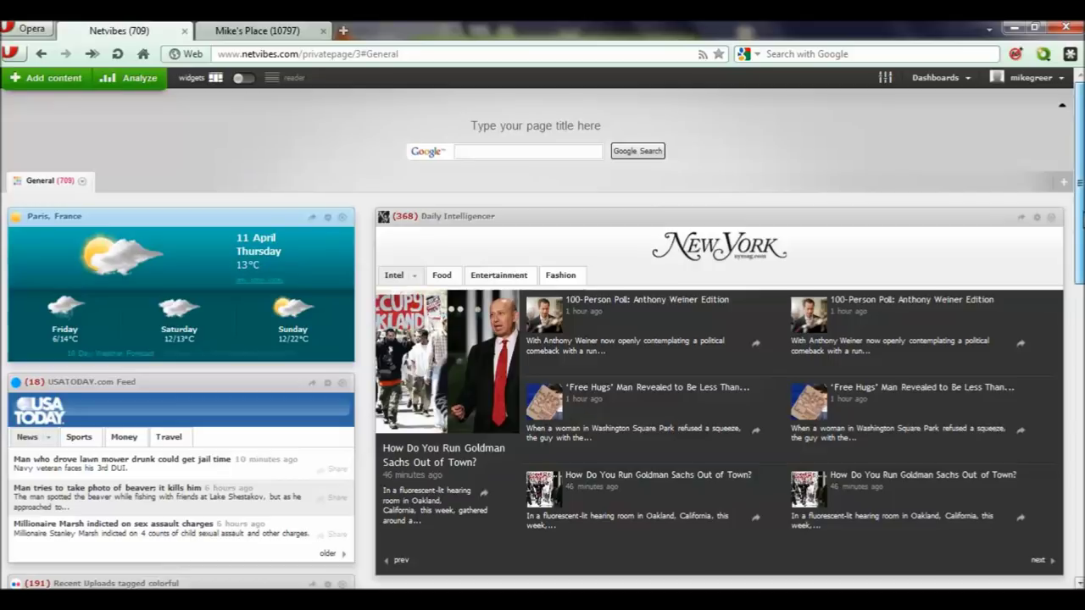
Step: Scroll through the new General tab's weather, news, e-mail and social widgets
scroll(542, 328, down, 3)
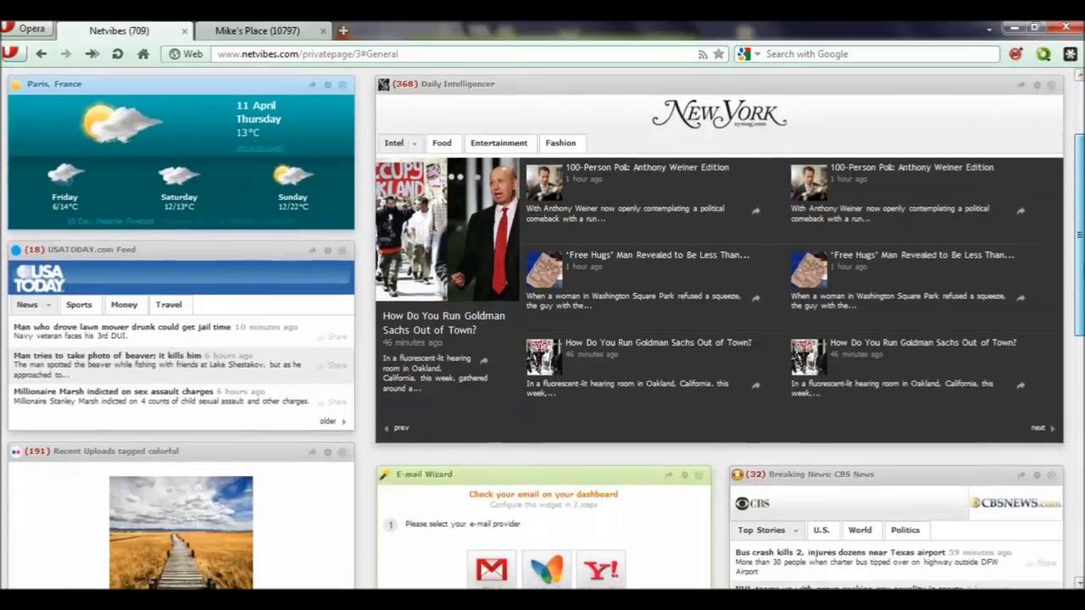
scroll(209, 260, down, 1)
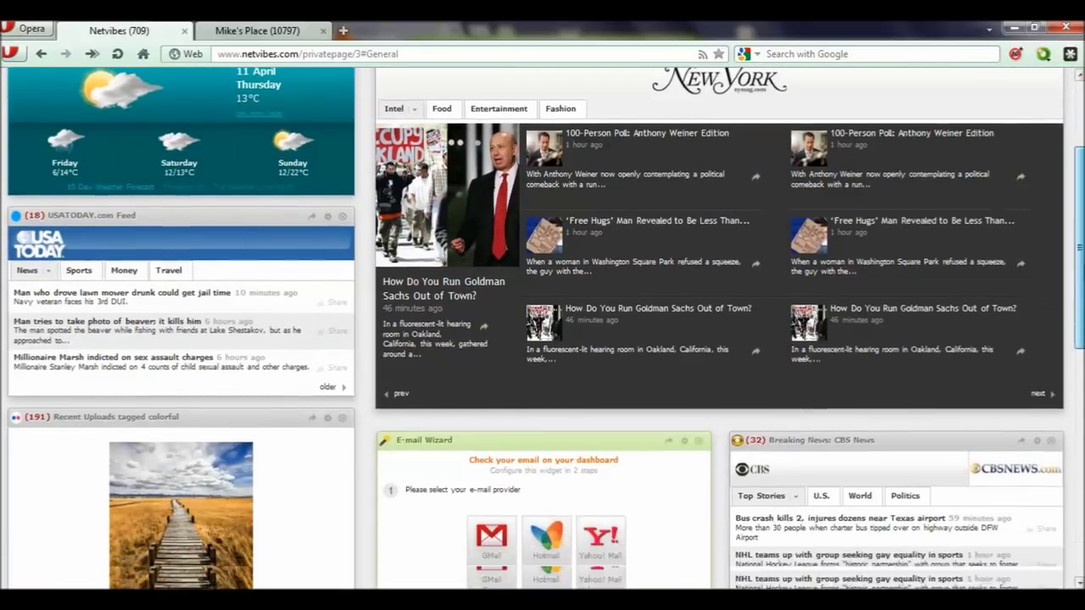
scroll(560, 323, down, 4)
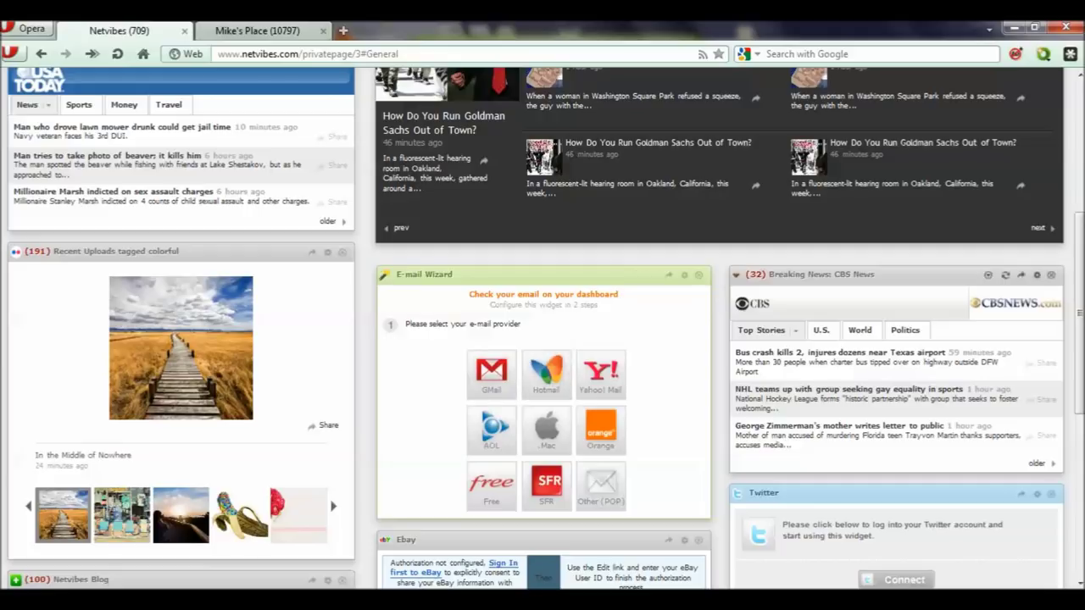
scroll(1079, 313, down, 6)
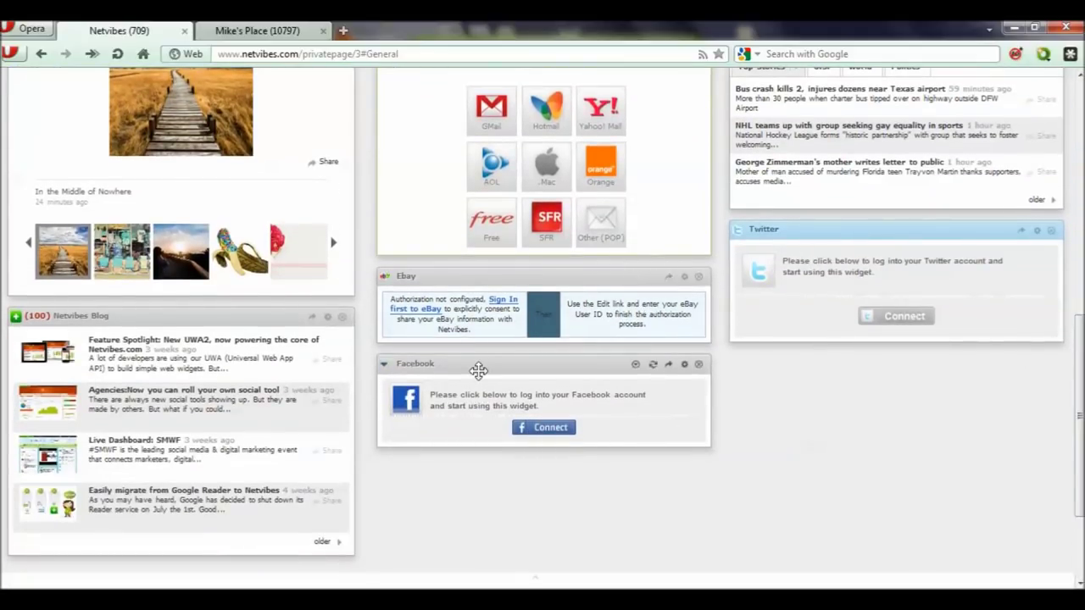
scroll(1079, 407, up, 1)
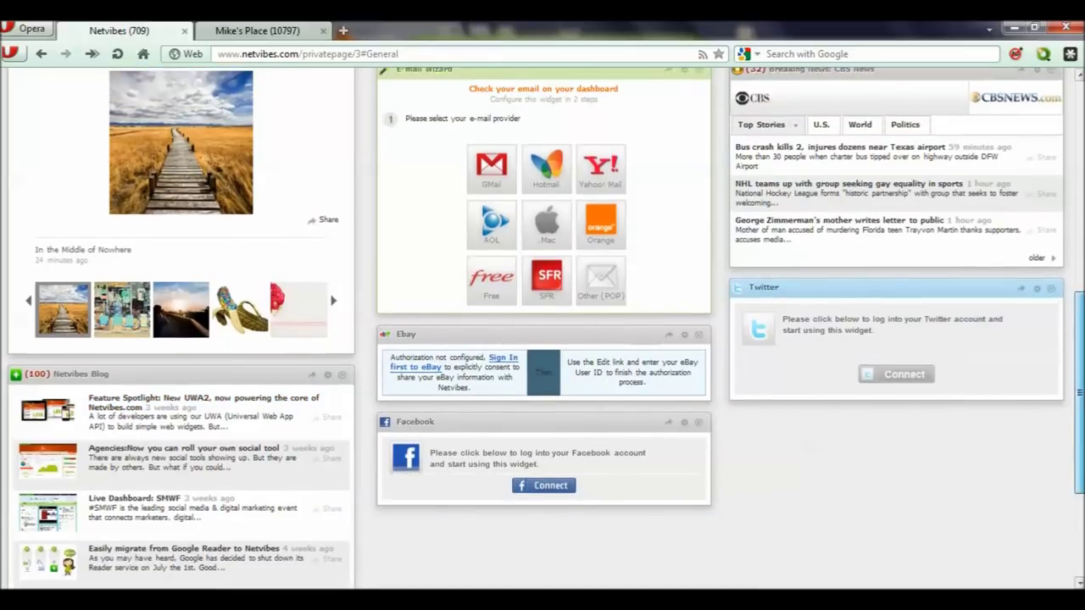
scroll(1079, 407, up, 5)
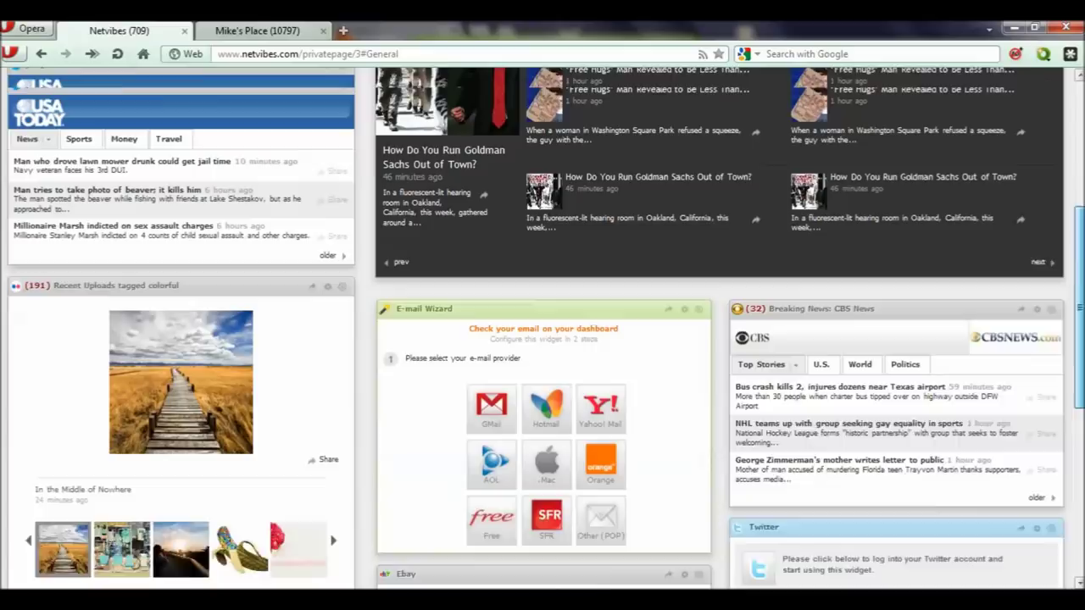
scroll(1067, 286, up, 2)
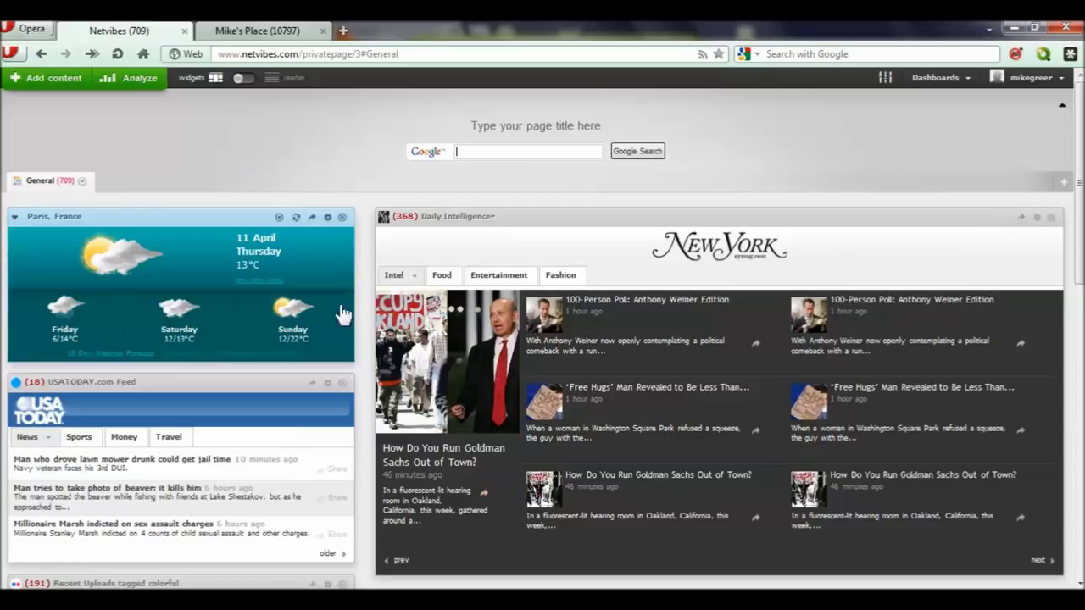
Step: Delete the USATODAY.com Feed widget and confirm the deletion
click(343, 384)
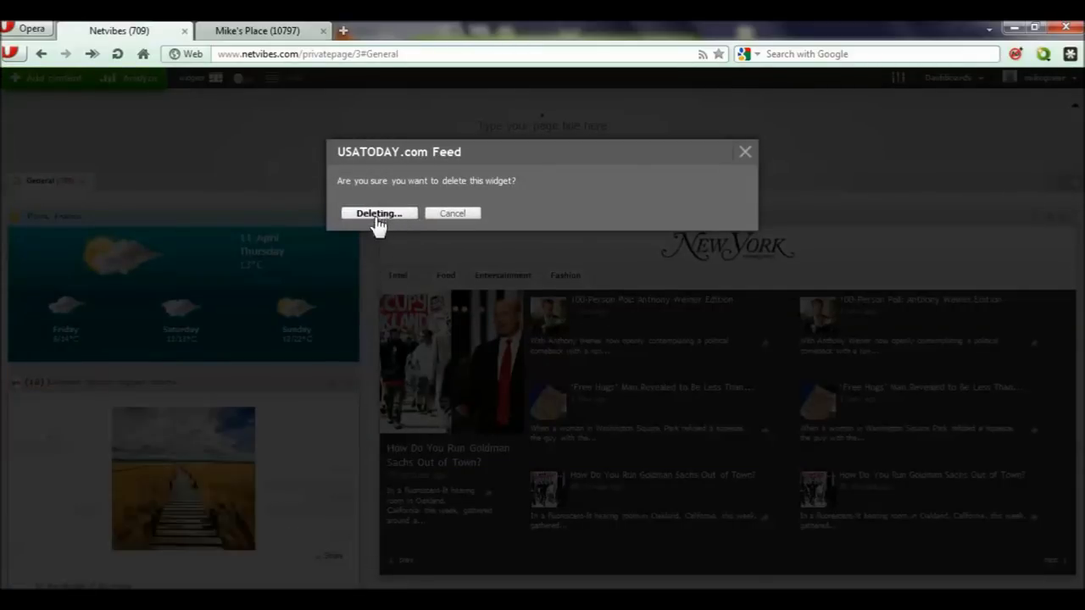
click(709, 326)
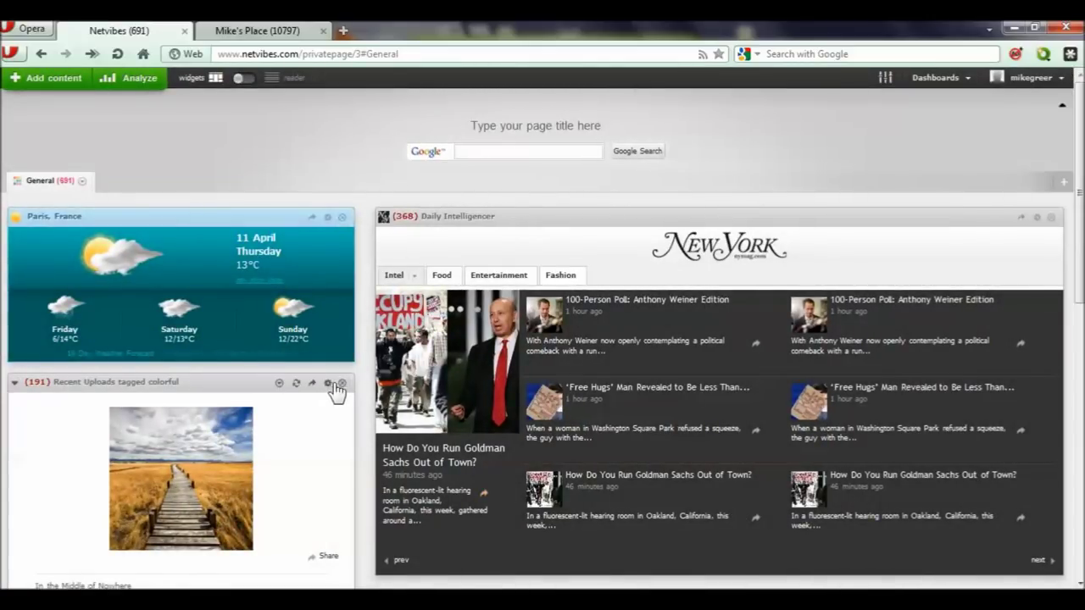
scroll(1079, 221, down, 1)
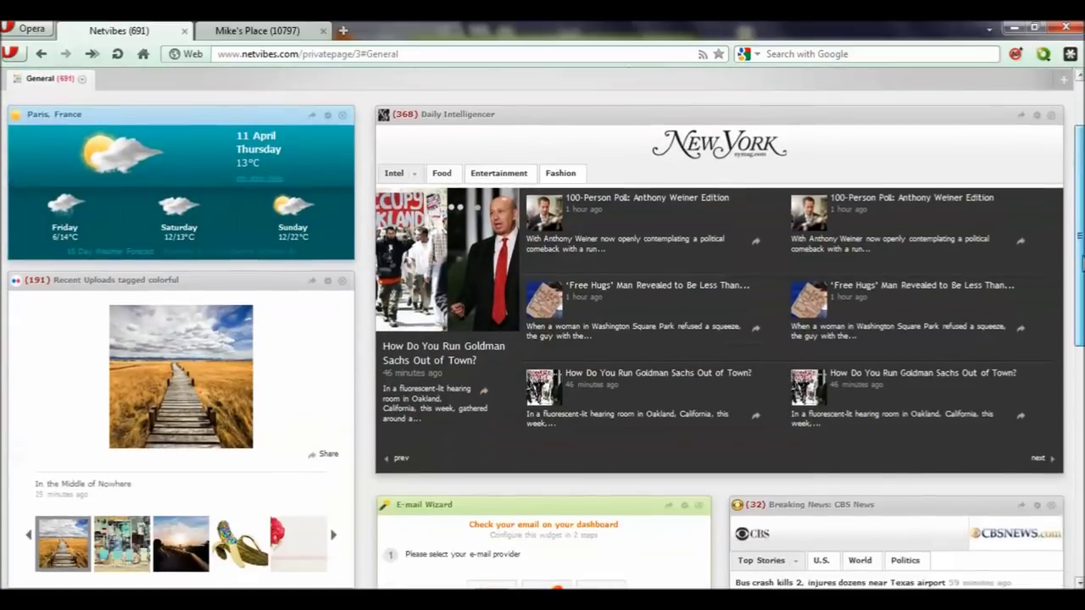
scroll(1080, 218, up, 1)
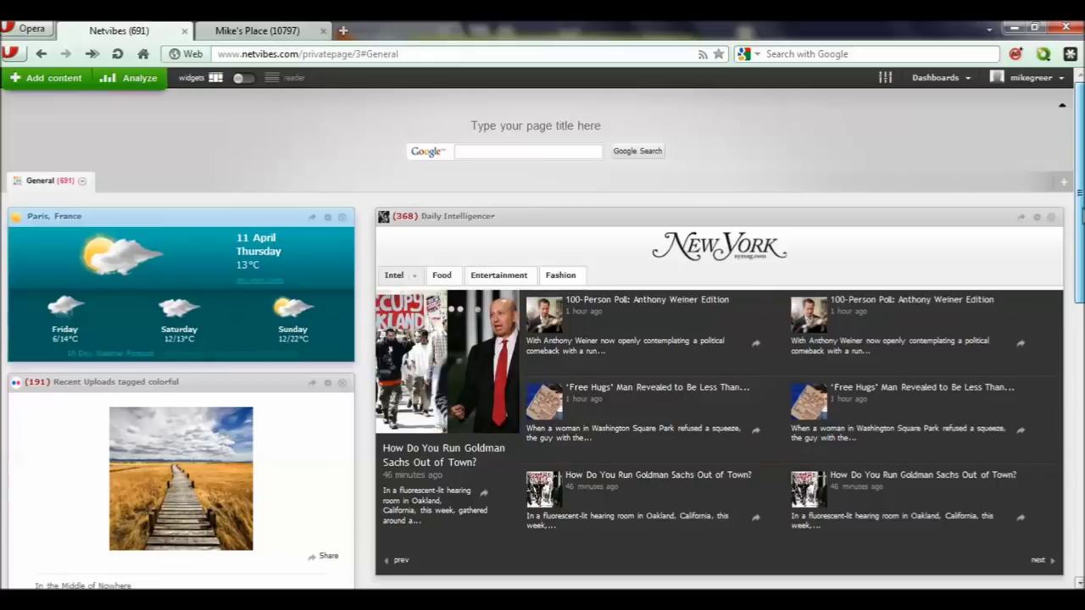
Step: Add a PM topic tab, then delete its News Search and Blog Search widgets
click(1063, 185)
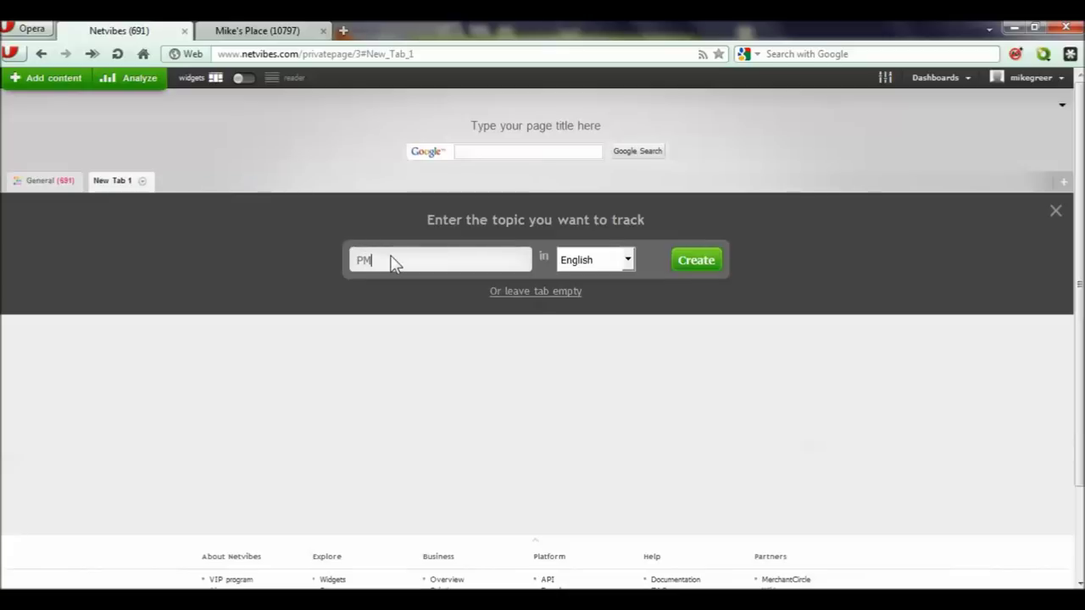
click(697, 261)
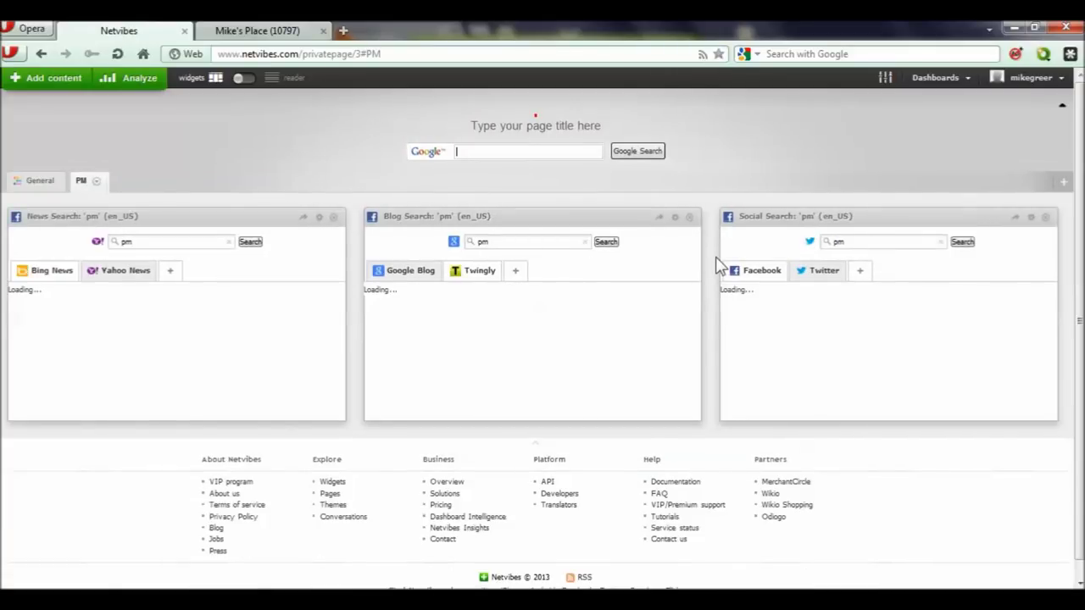
click(334, 216)
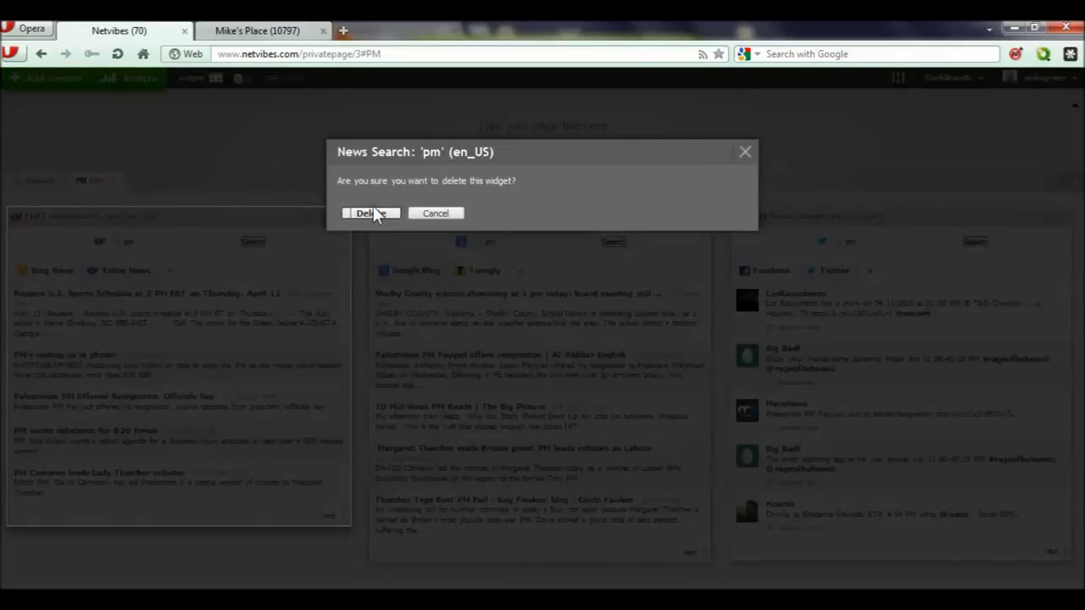
click(377, 215)
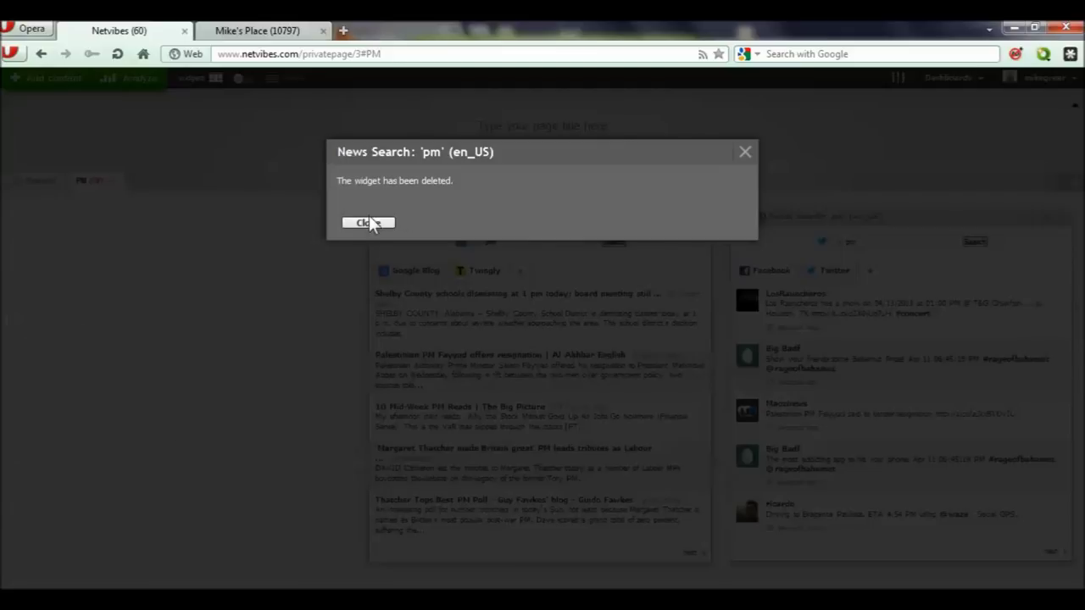
click(369, 223)
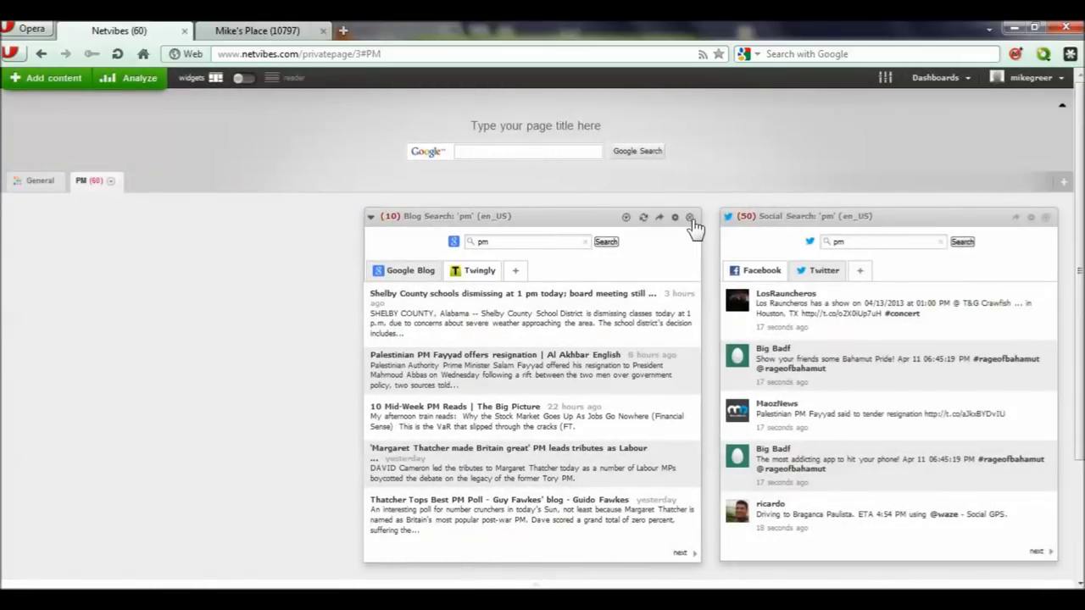
click(691, 219)
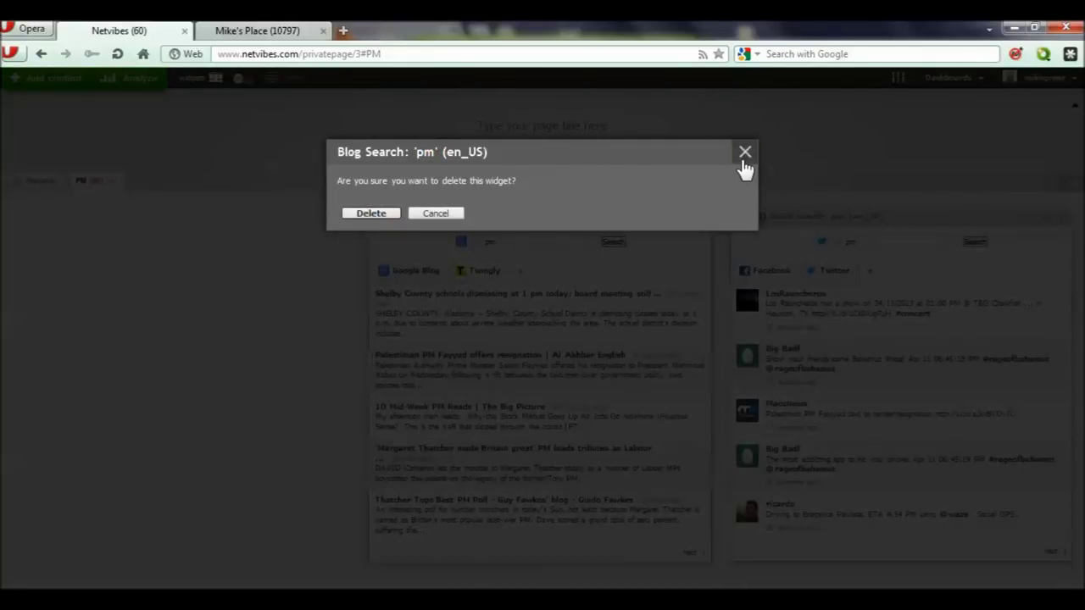
click(744, 161)
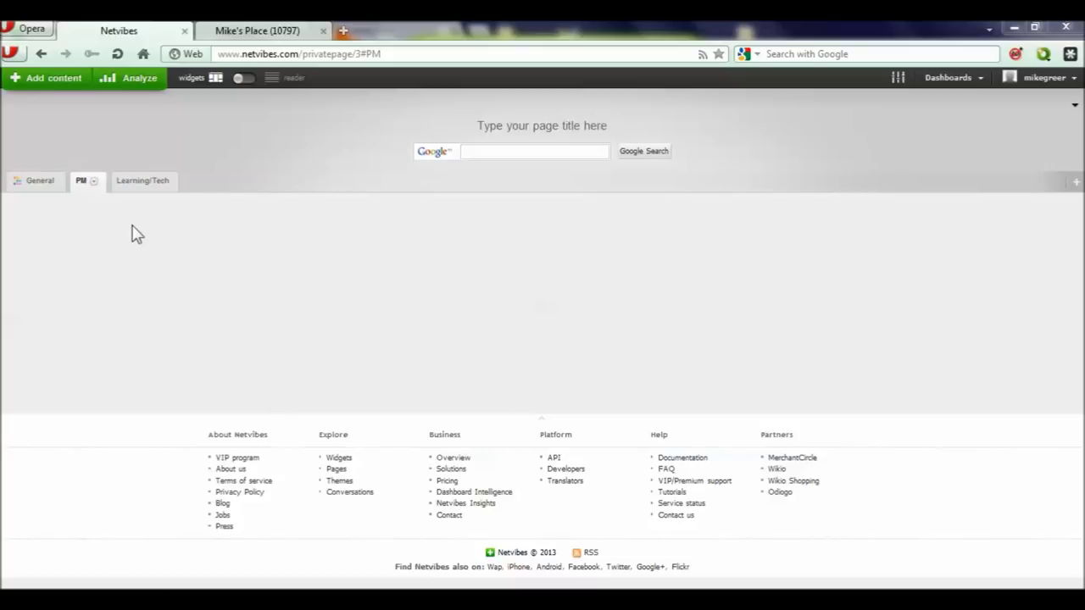
click(92, 182)
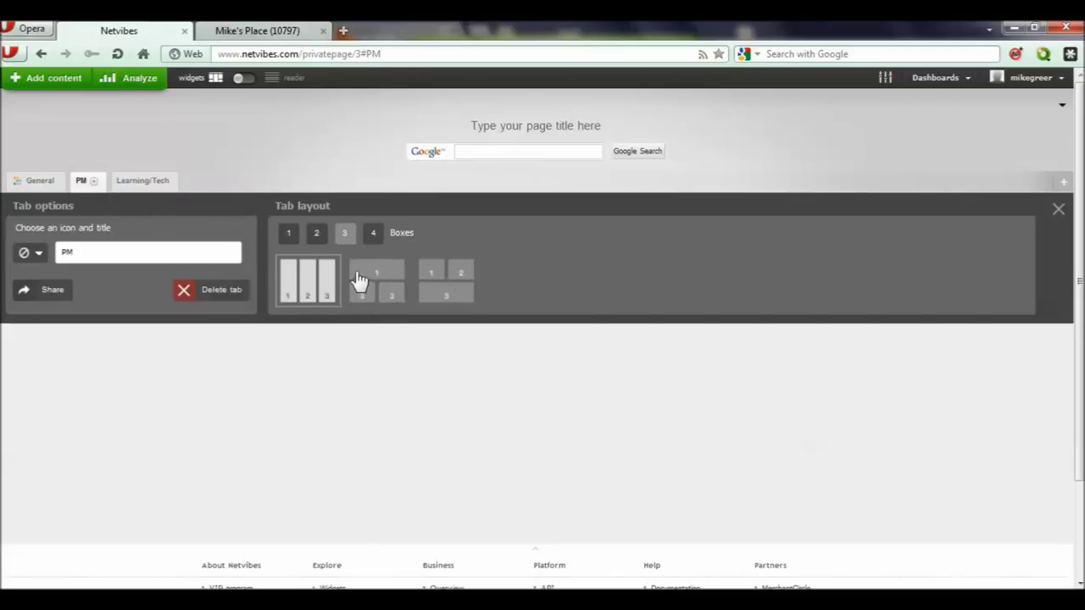
click(373, 234)
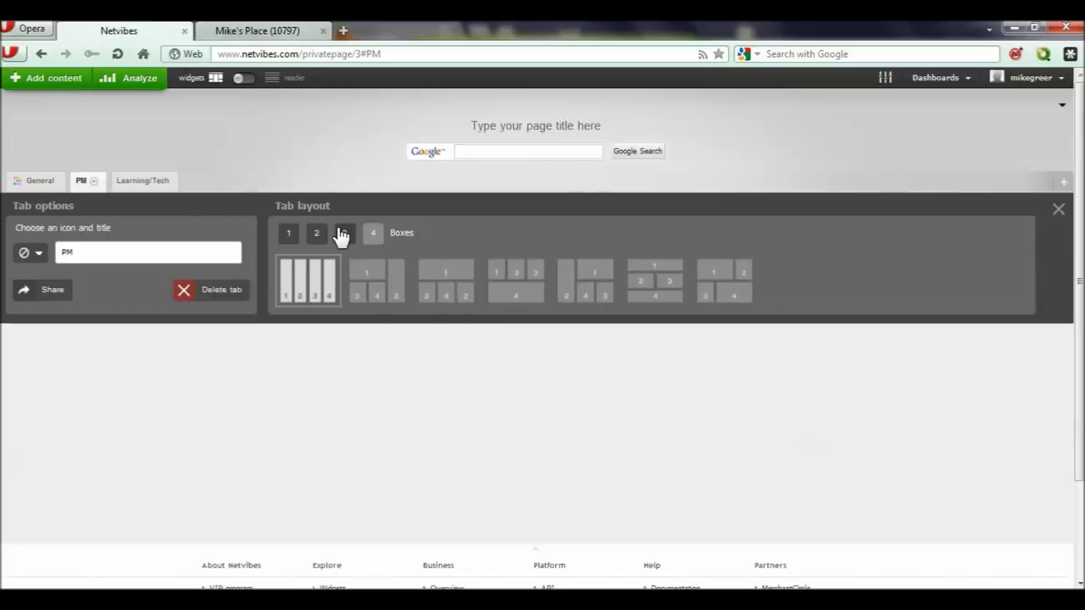
click(344, 235)
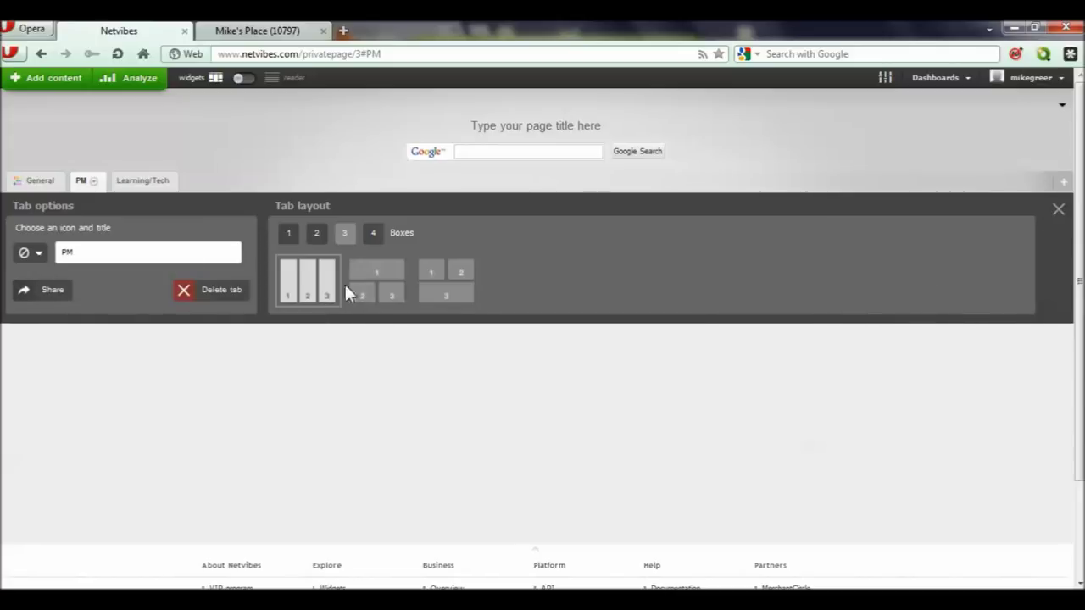
click(1060, 209)
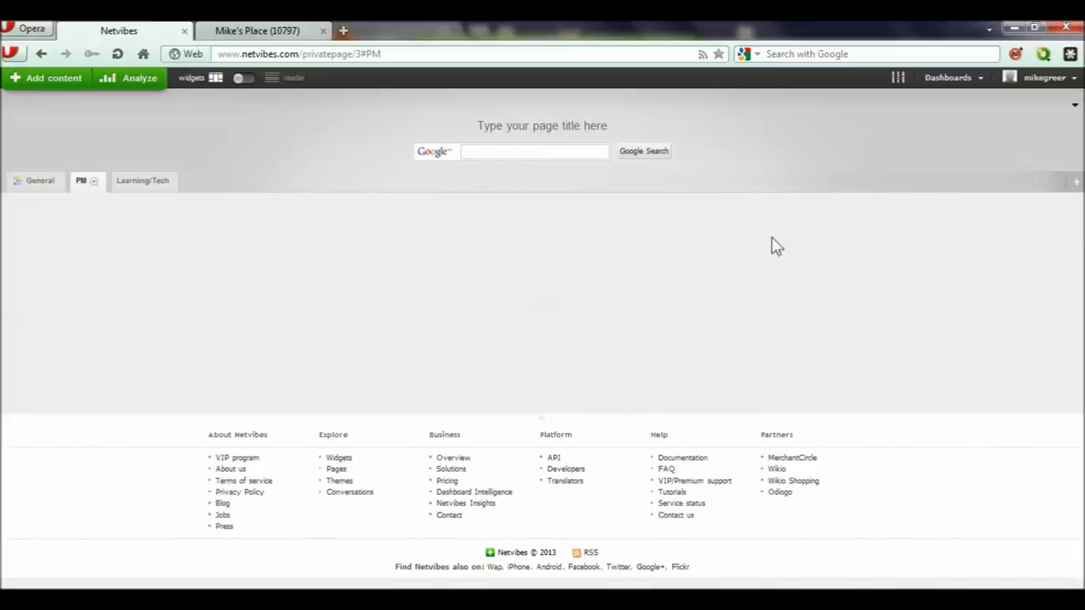
Step: Search the widget catalogue for PM Hut and add the Project Management Articles – PM Hut feed
click(42, 85)
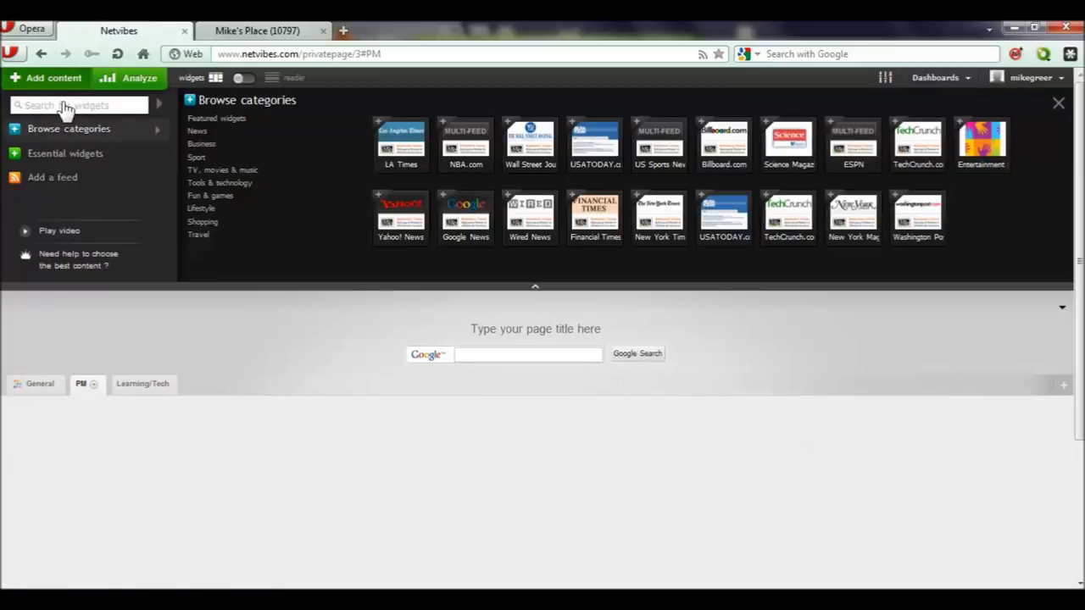
click(68, 107)
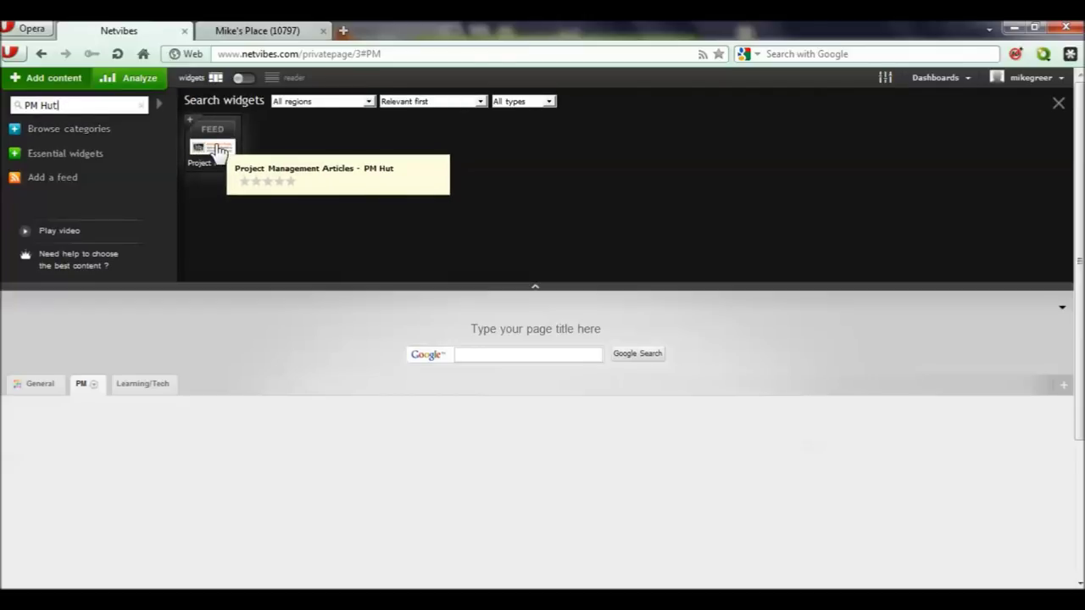
click(218, 148)
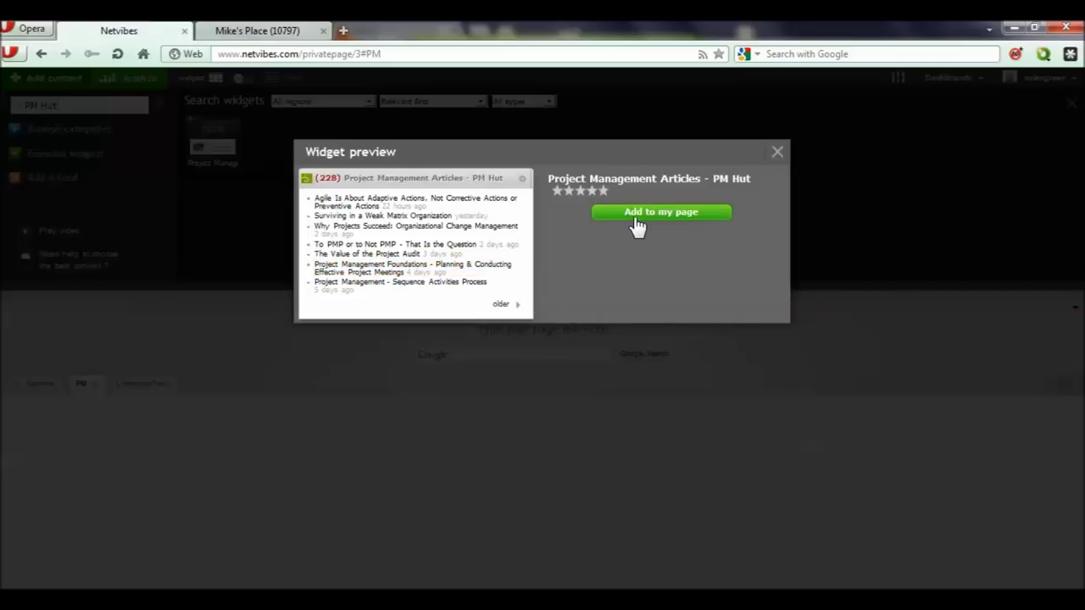
click(638, 212)
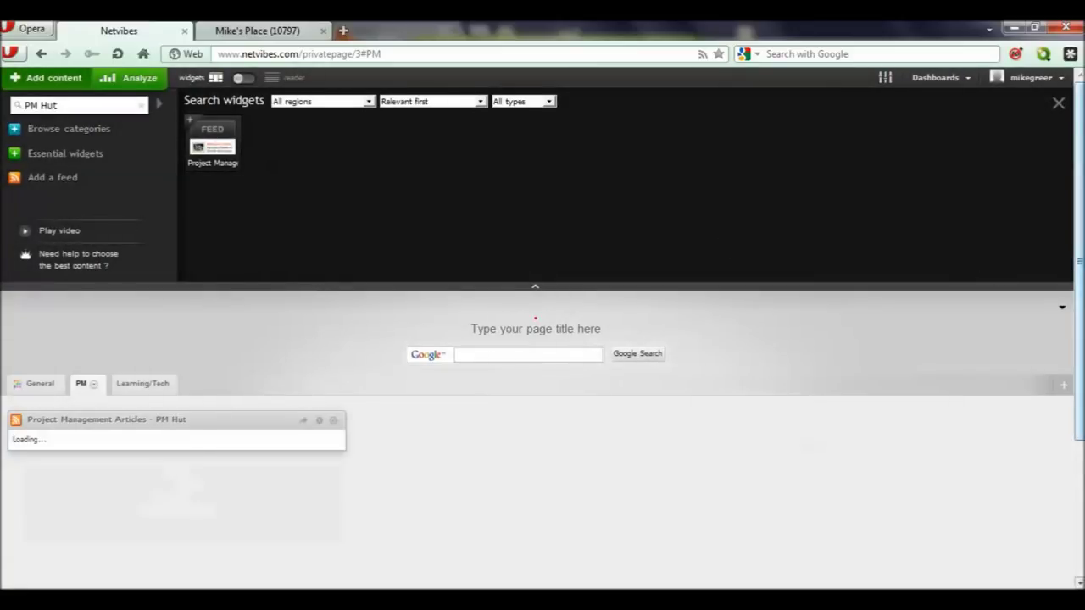
Step: Colour the PM Hut widget's header blue
scroll(542, 327, down, 4)
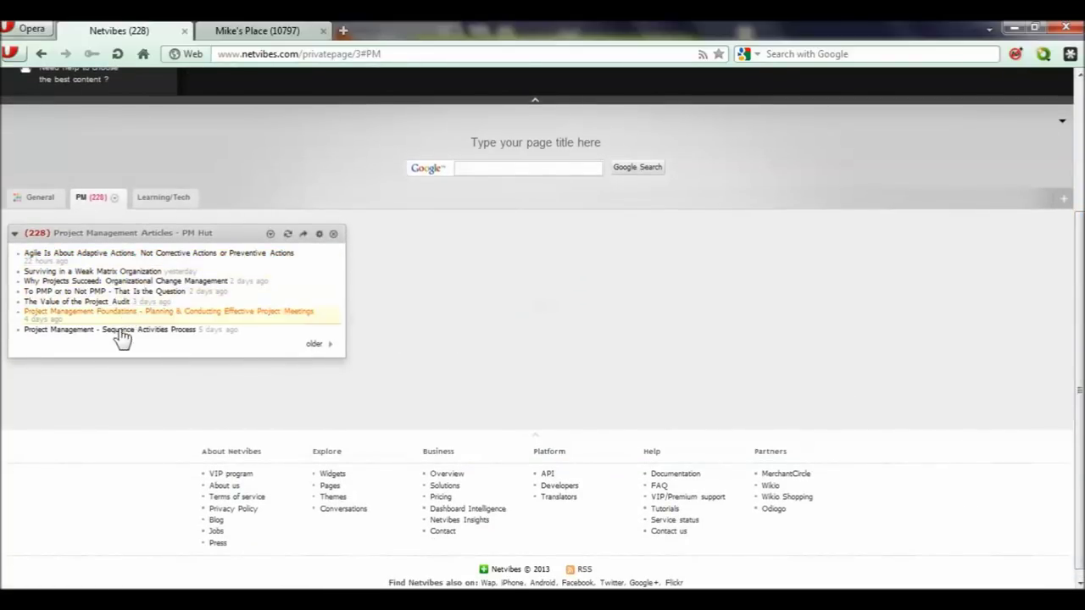
click(270, 236)
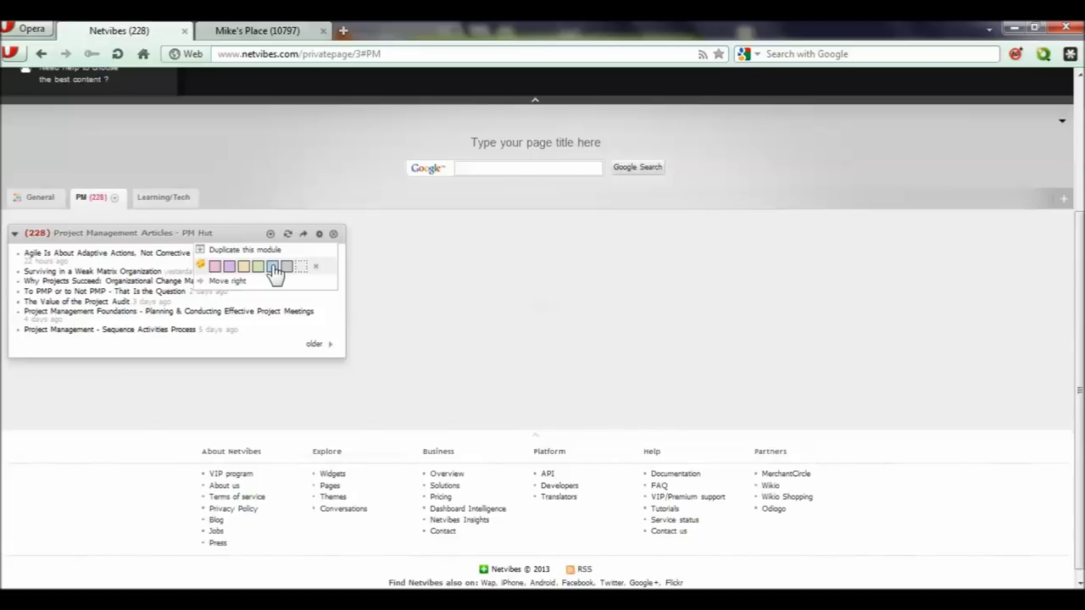
click(275, 268)
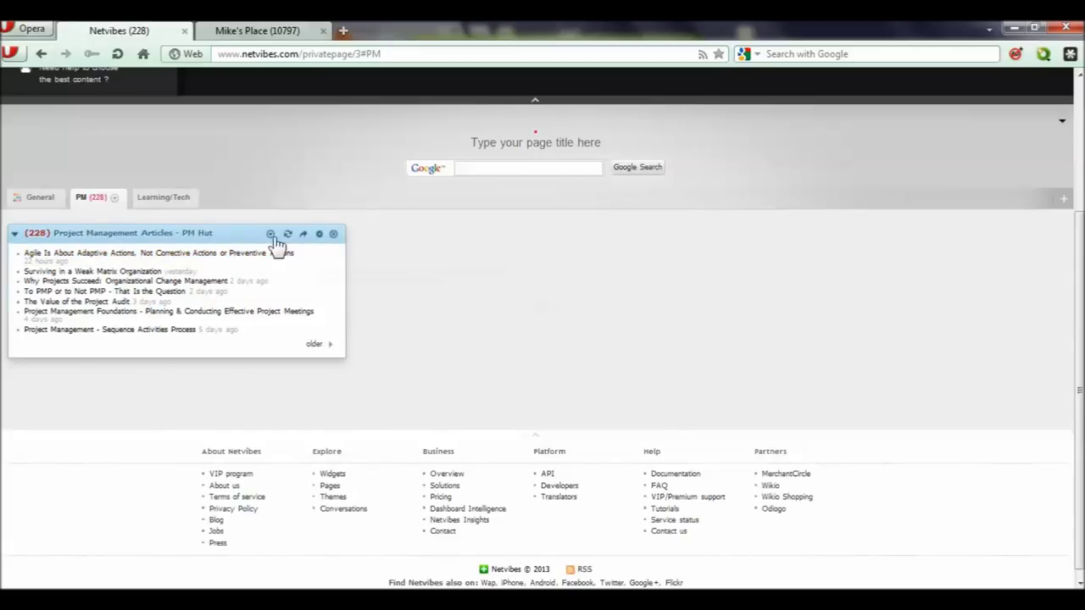
click(319, 234)
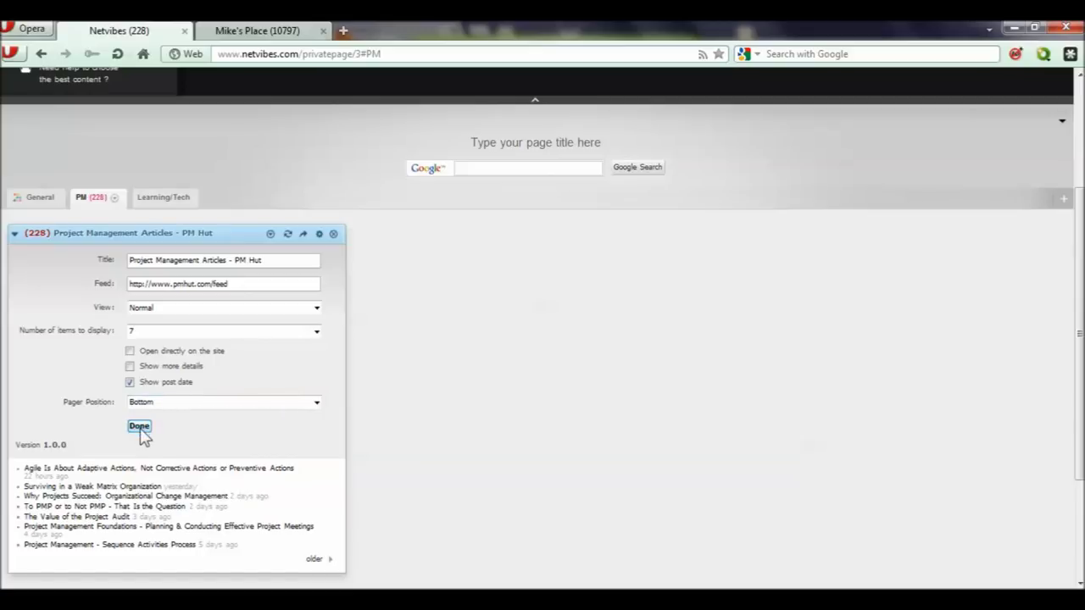
Step: Set the PM Hut widget to display 12 articles and reload the page
click(316, 332)
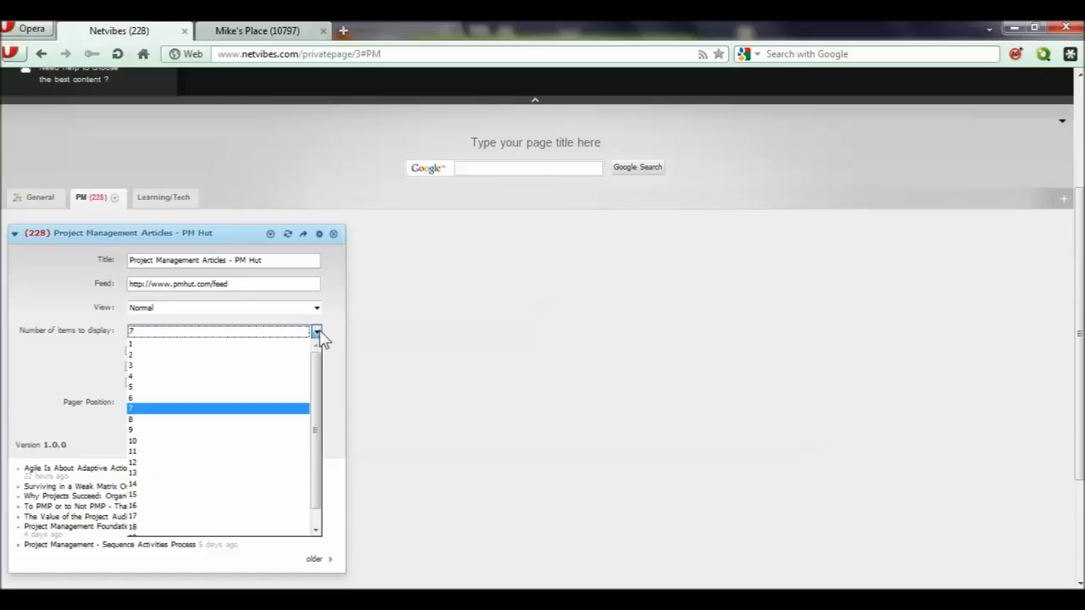
click(274, 464)
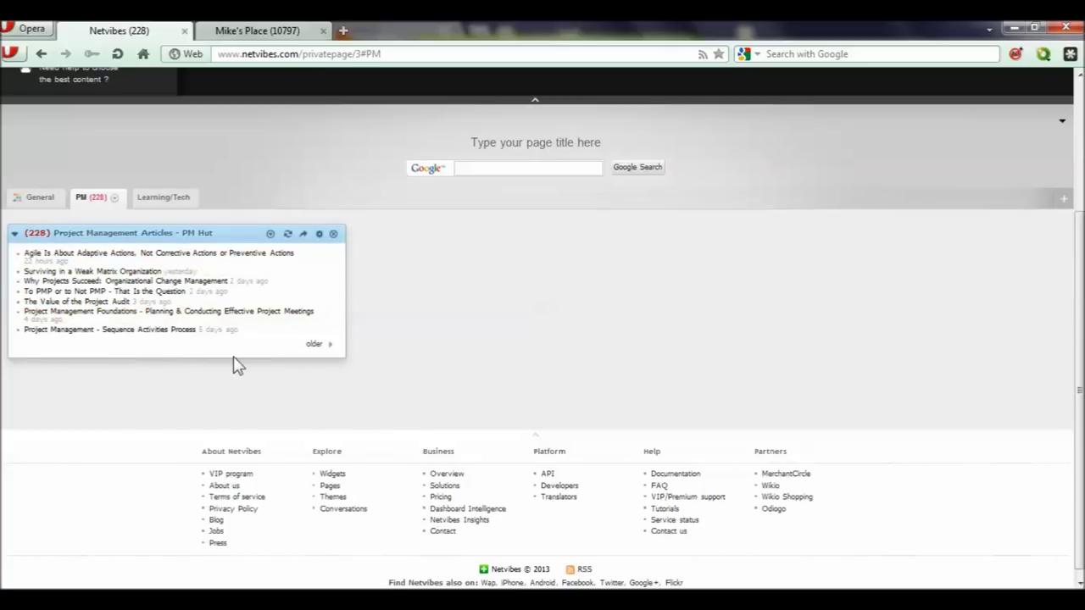
click(119, 57)
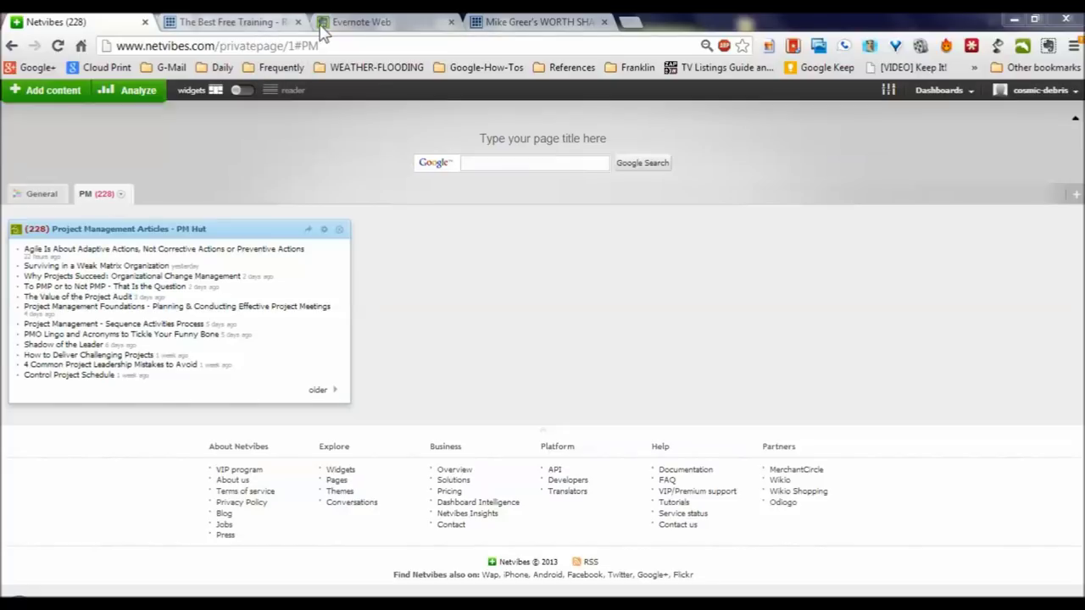
click(252, 26)
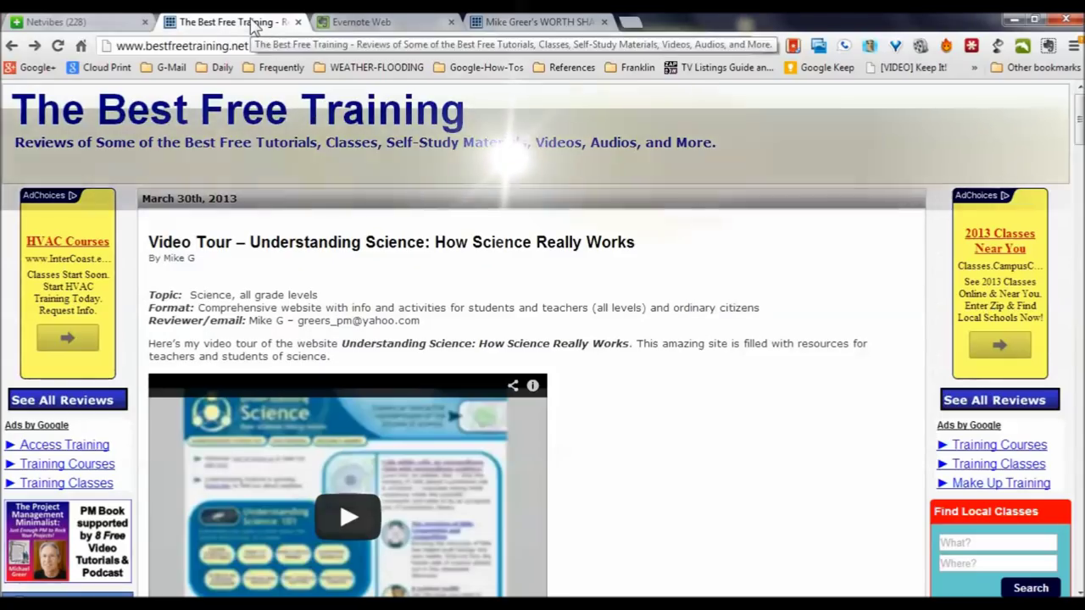
Step: Open The Best Free Training's RSS feed page and choose to subscribe with Netvibes
drag(1079, 123, 1078, 185)
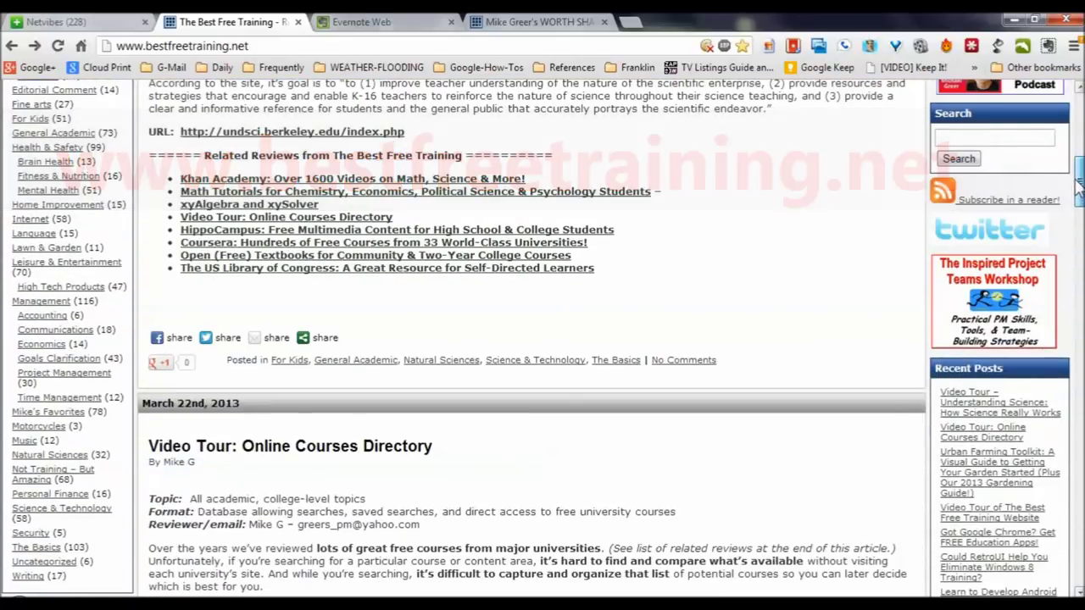
click(944, 193)
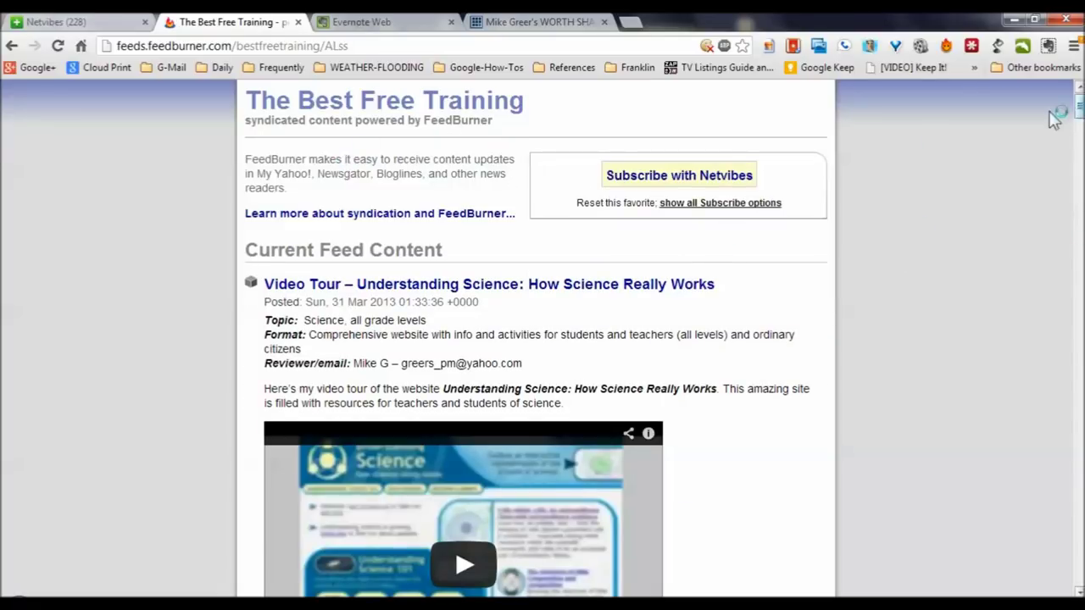
click(715, 183)
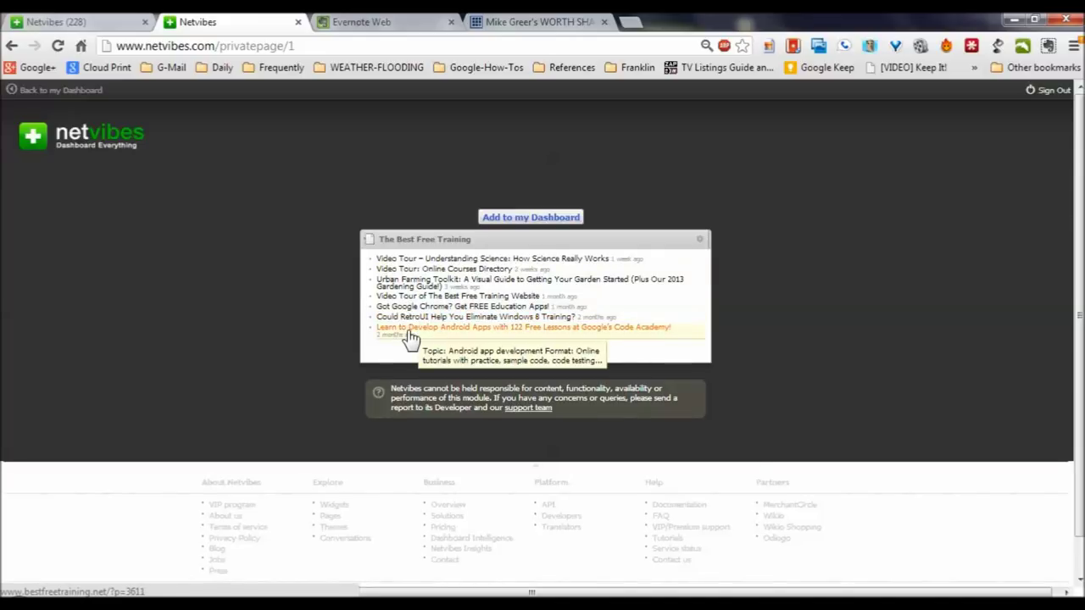
Step: Add The Best Free Training feed to the dashboard and drag it into the second column
click(545, 222)
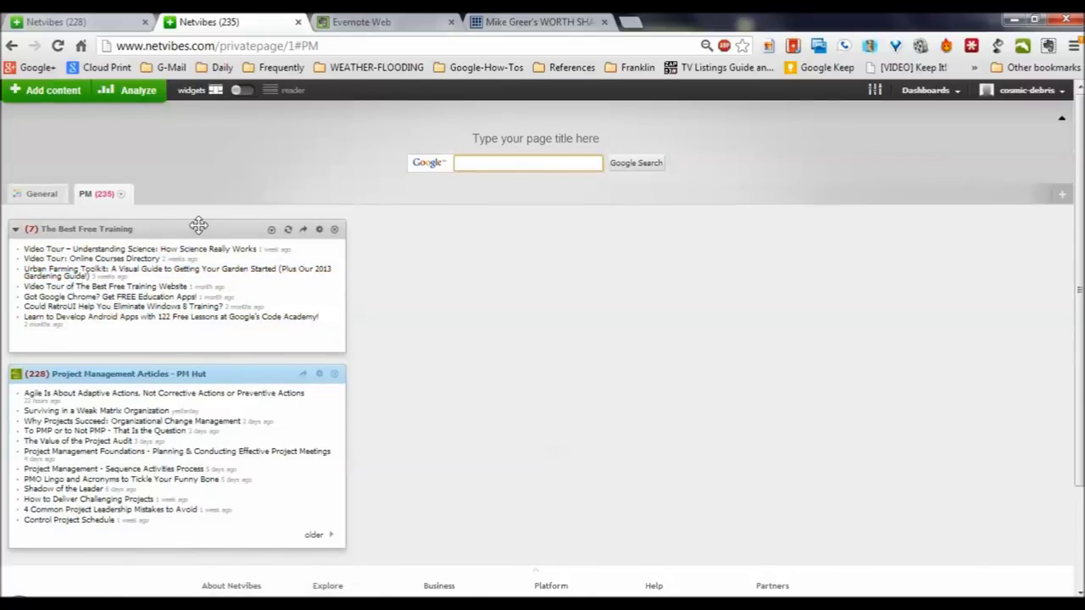
drag(200, 228, 472, 323)
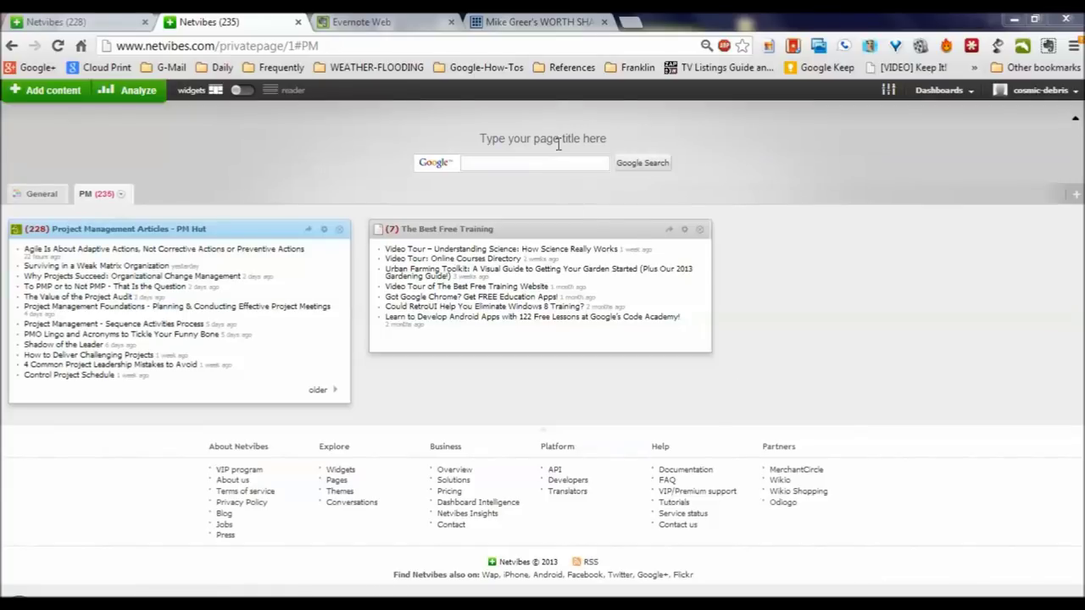
click(534, 24)
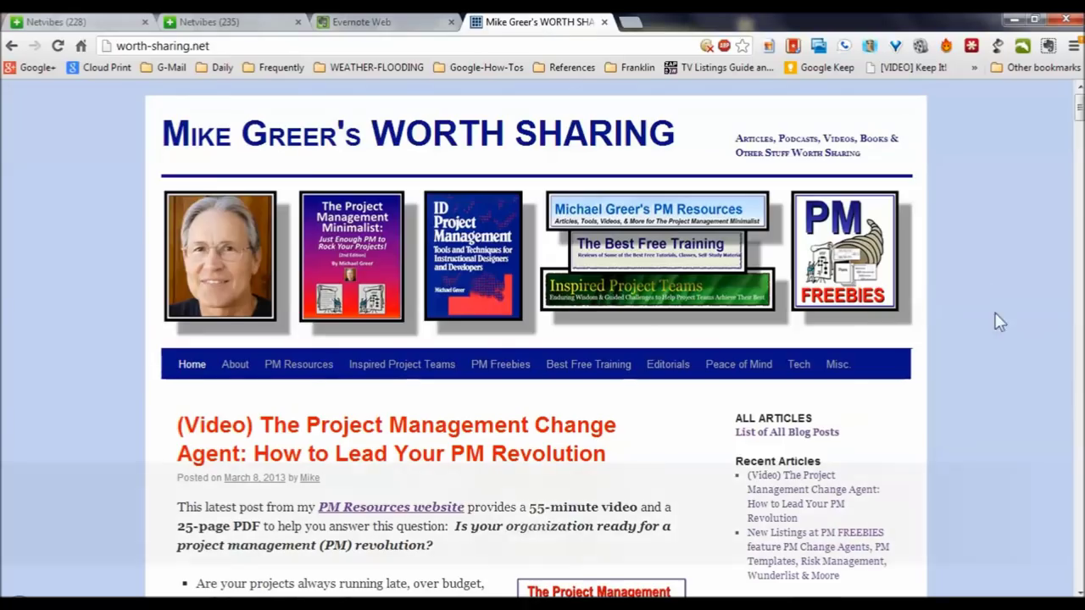
Step: Open the Worth Sharing blog's RSS feed from the sidebar icon to preview it in Netvibes
scroll(999, 321, down, 1)
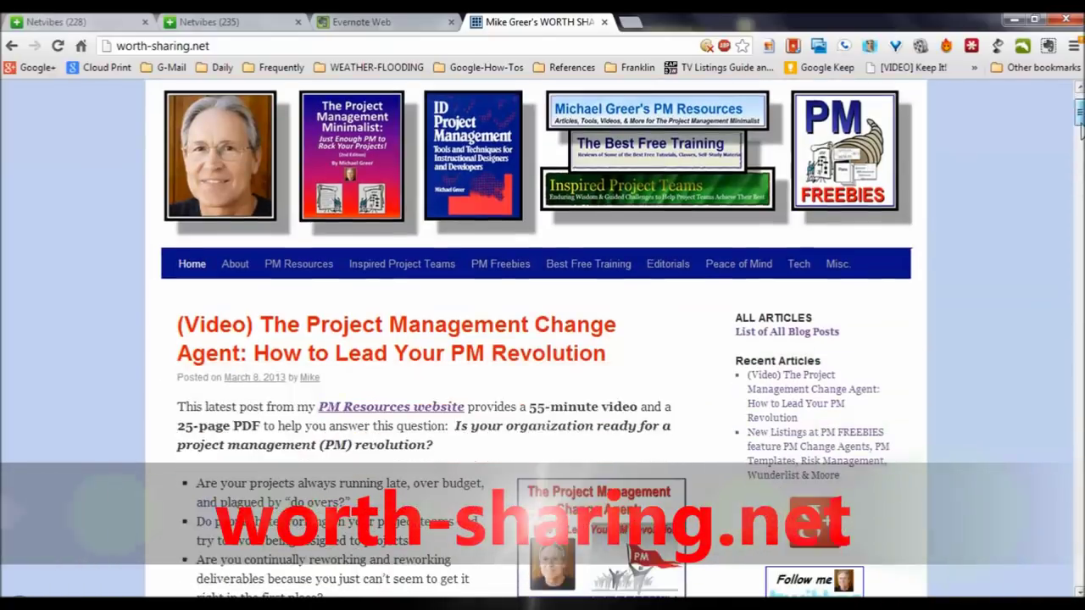
scroll(543, 339, down, 4)
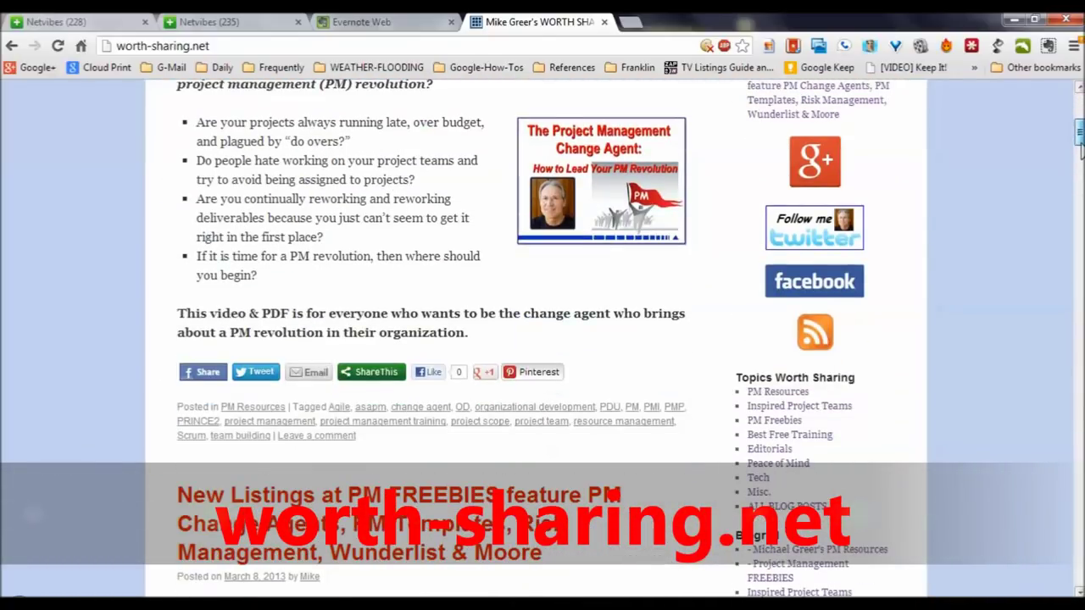
scroll(1058, 168, up, 1)
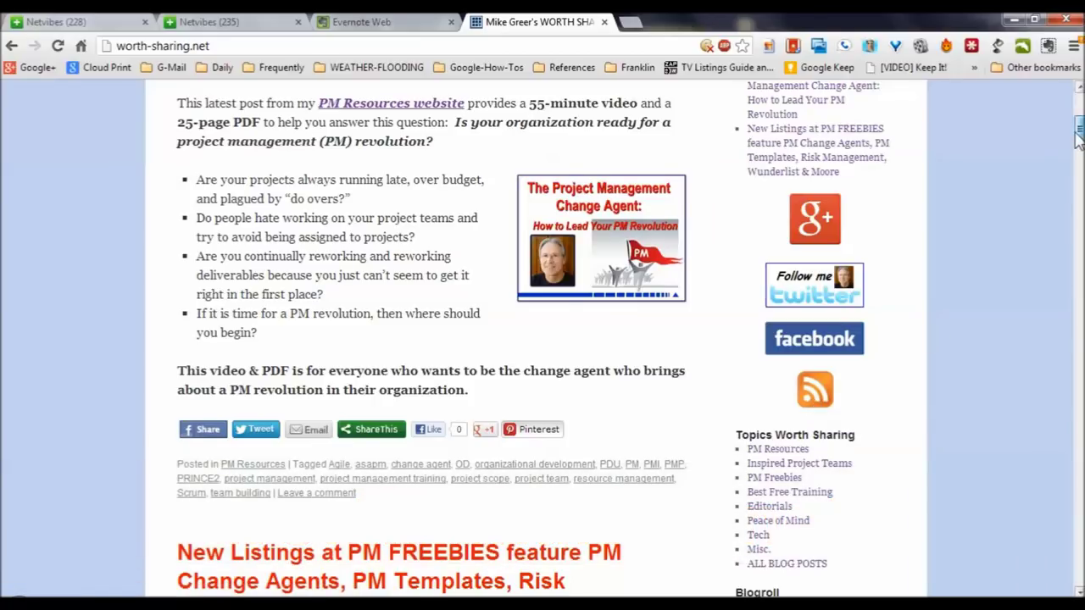
mouse_move(1076, 129)
mouse_down()
mouse_move(1071, 194)
mouse_move(1066, 108)
mouse_move(1073, 124)
mouse_up()
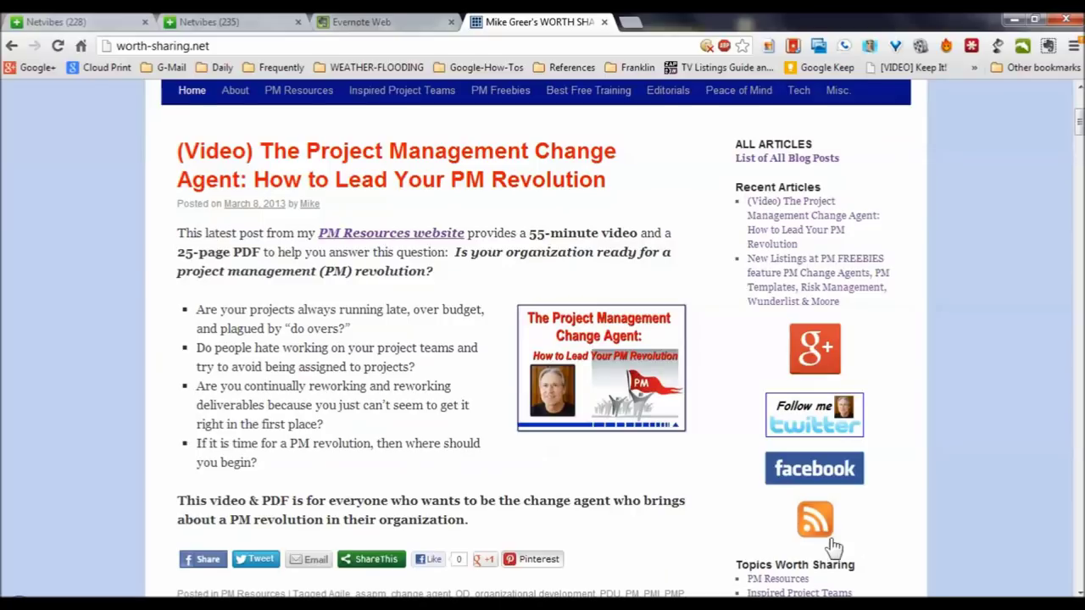
click(815, 519)
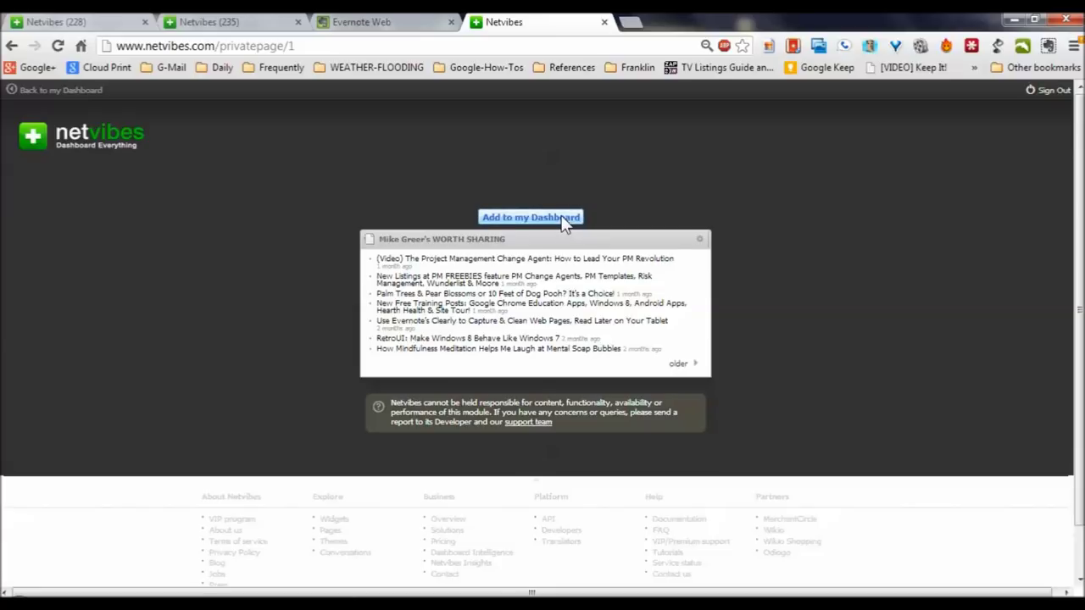
Step: Add the previewed WORTH SHARING feed to the PM dashboard tab
click(563, 218)
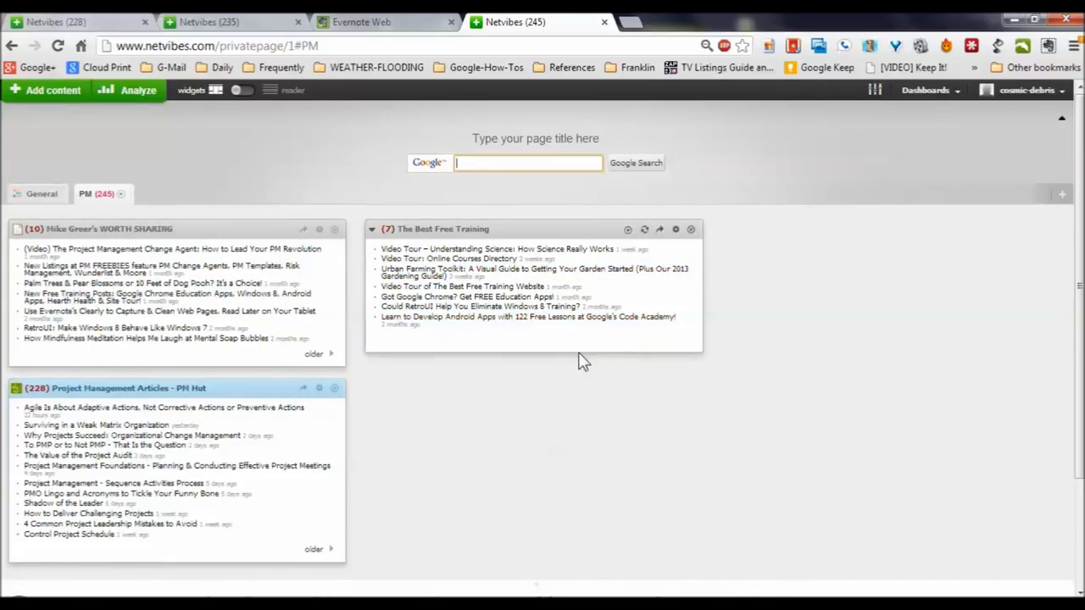
Step: Search the widget library for 'TED Talks' and add the TED talks widget to the PM tab
click(53, 90)
click(98, 116)
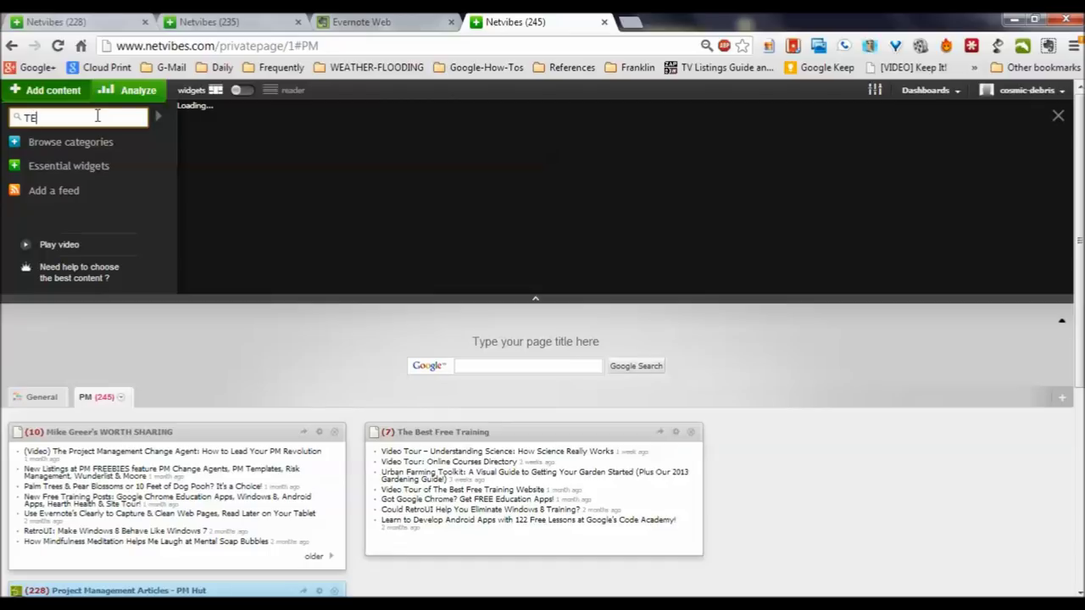
text(TED Talks)
mouse_move(213, 160)
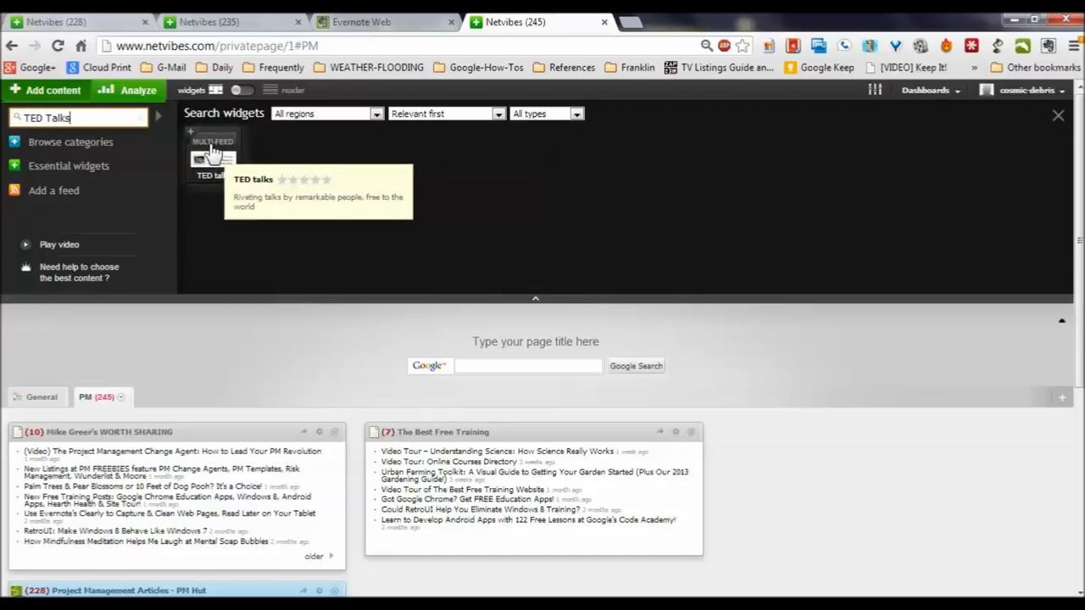
click(210, 144)
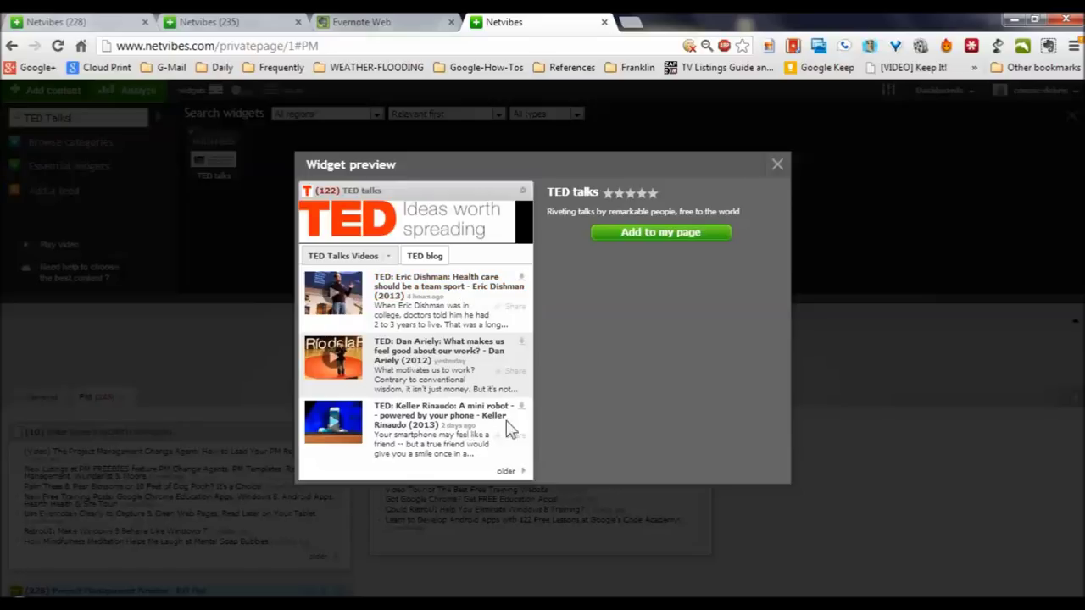
click(652, 243)
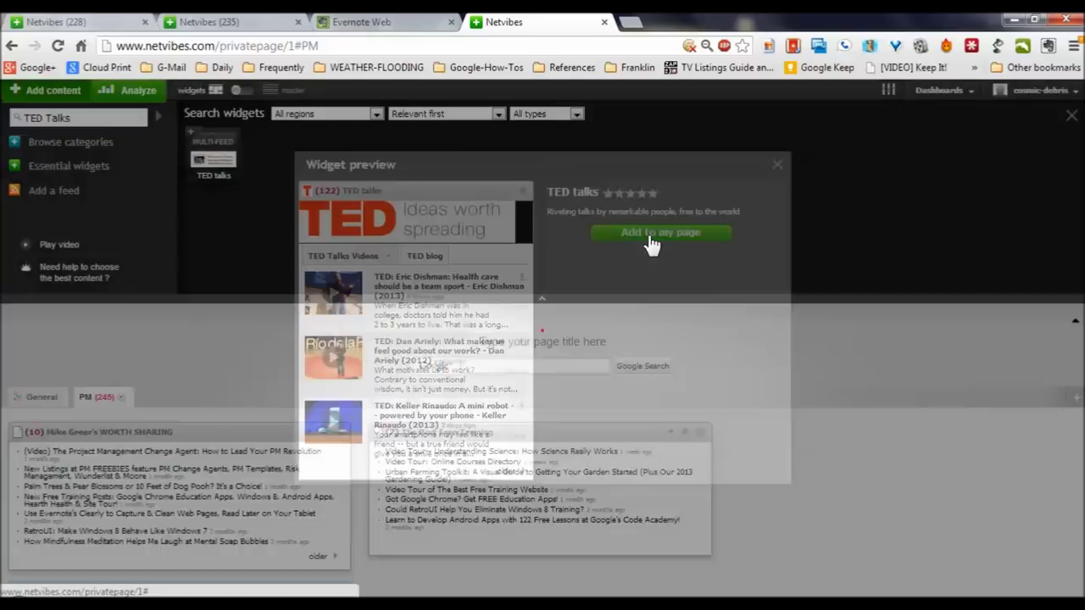
scroll(1081, 323, down, 2)
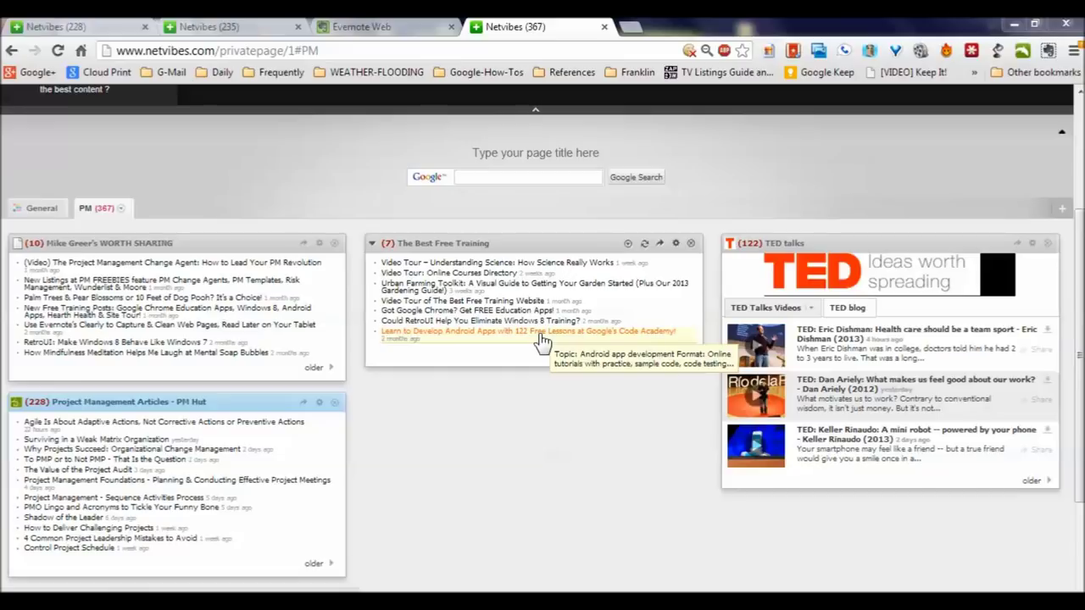
Step: Turn on 'Show more details' in the Best Free Training widget settings
click(628, 245)
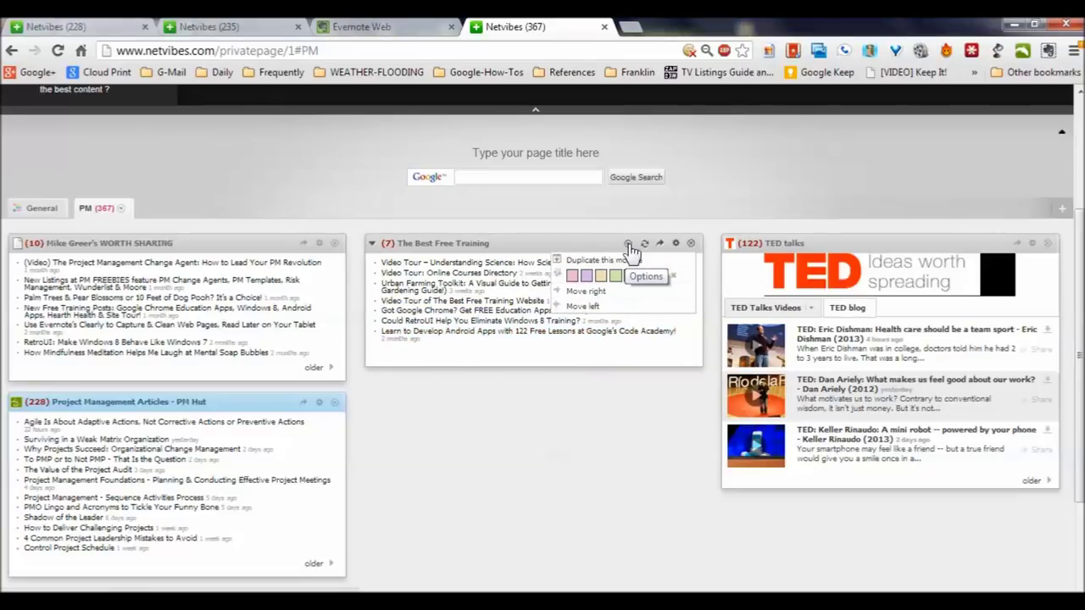
click(628, 245)
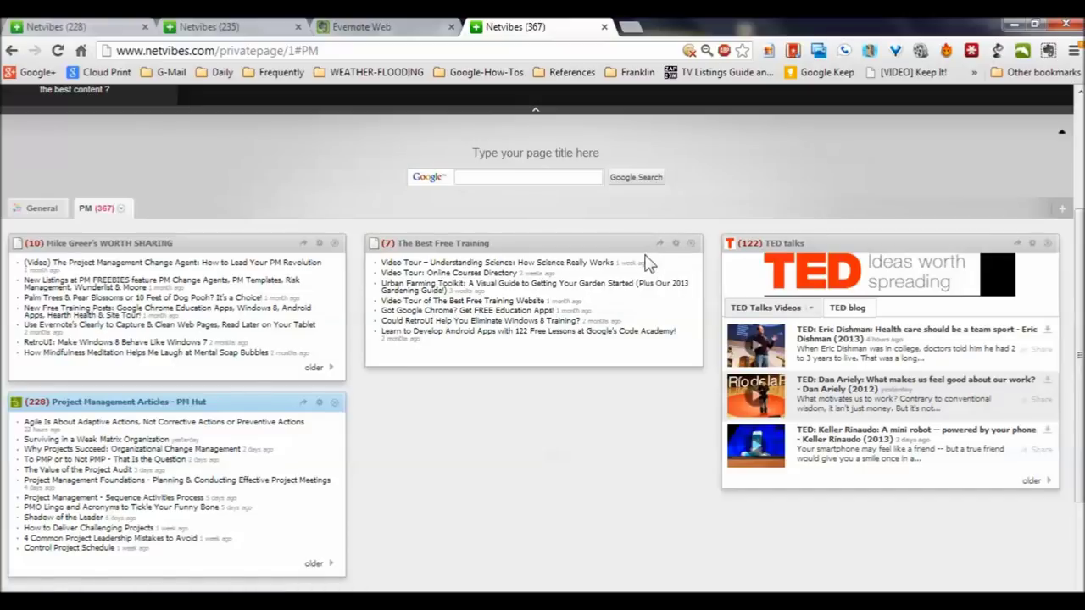
click(675, 244)
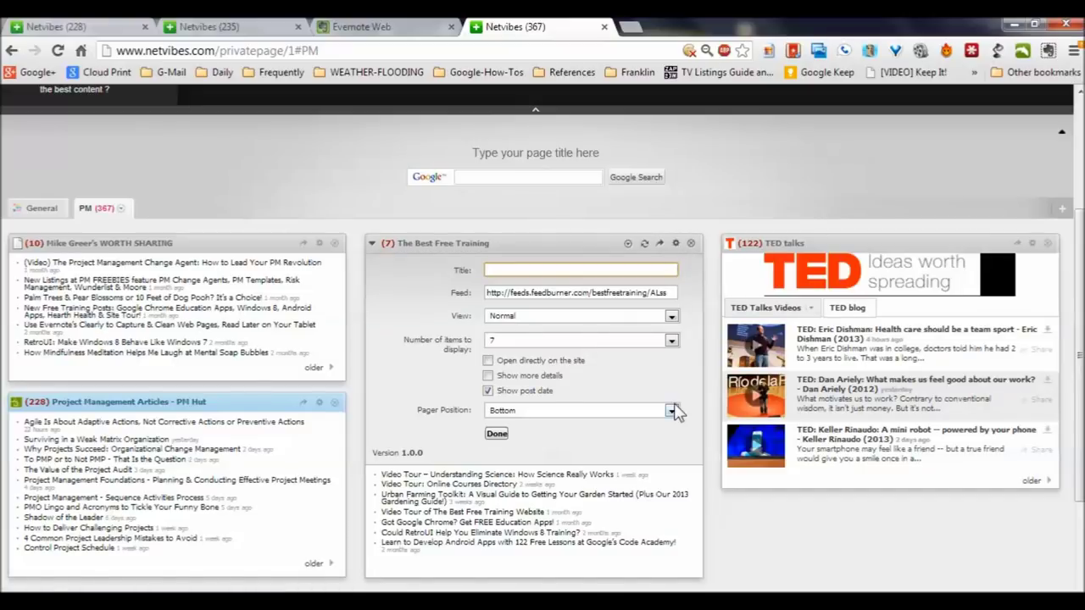
click(489, 377)
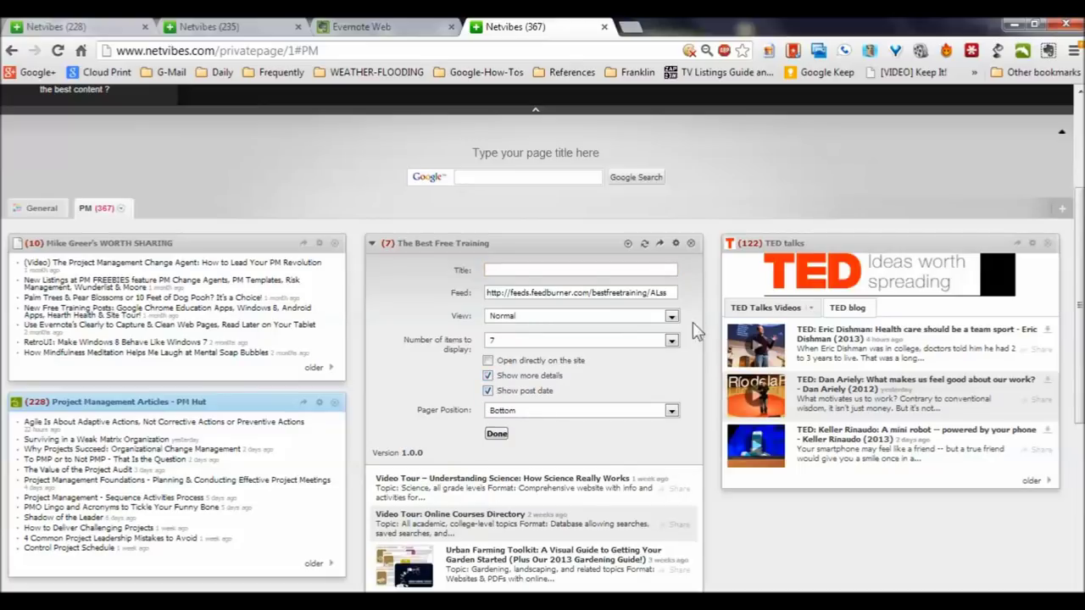
click(497, 436)
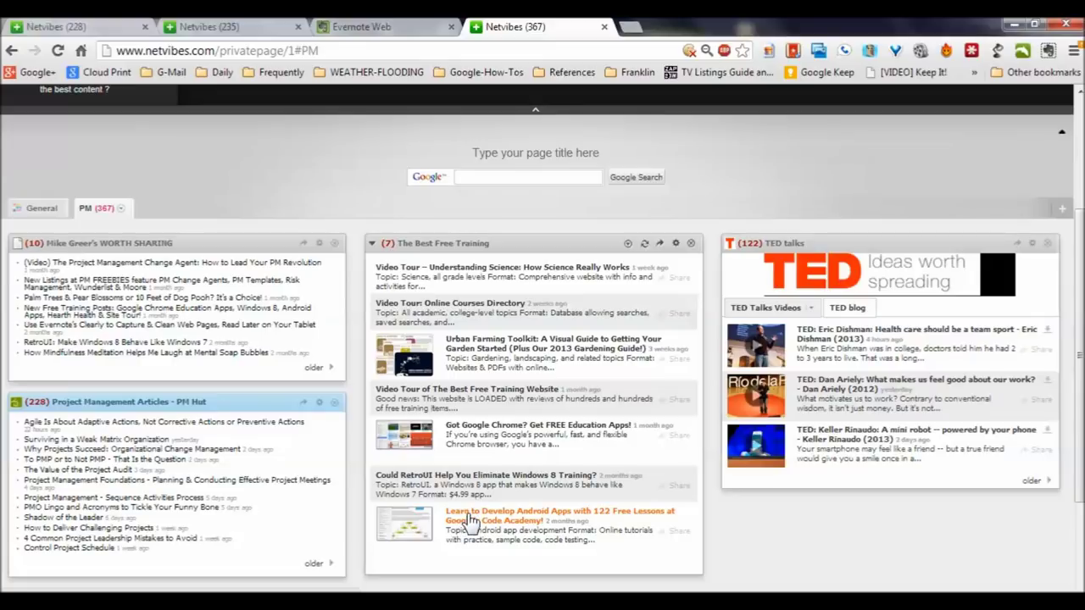
Step: Turn on 'Show more details' and post dates in the Worth Sharing widget settings
click(270, 245)
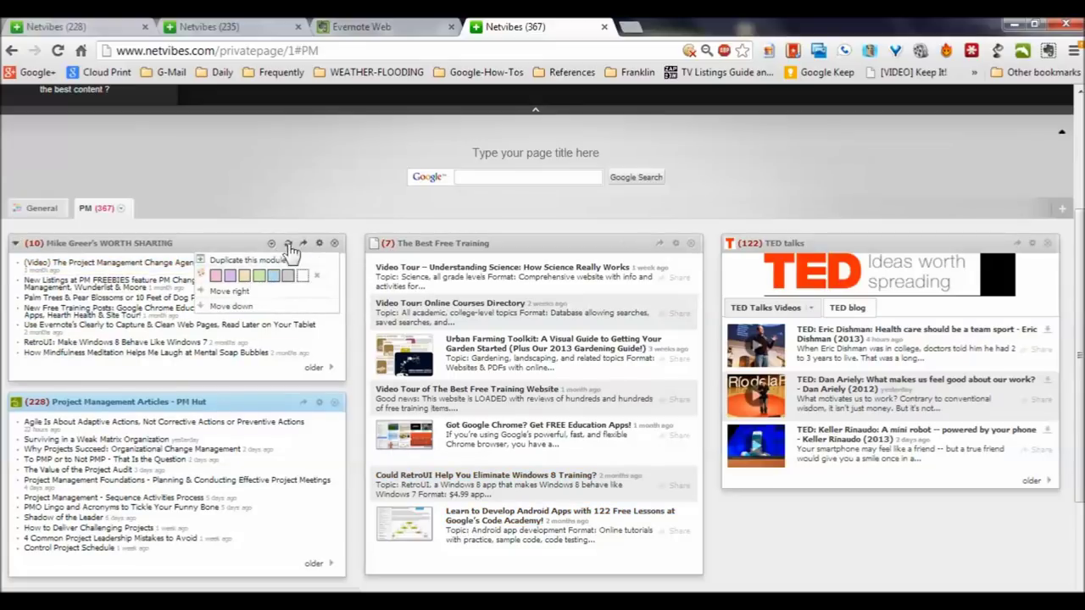
click(320, 244)
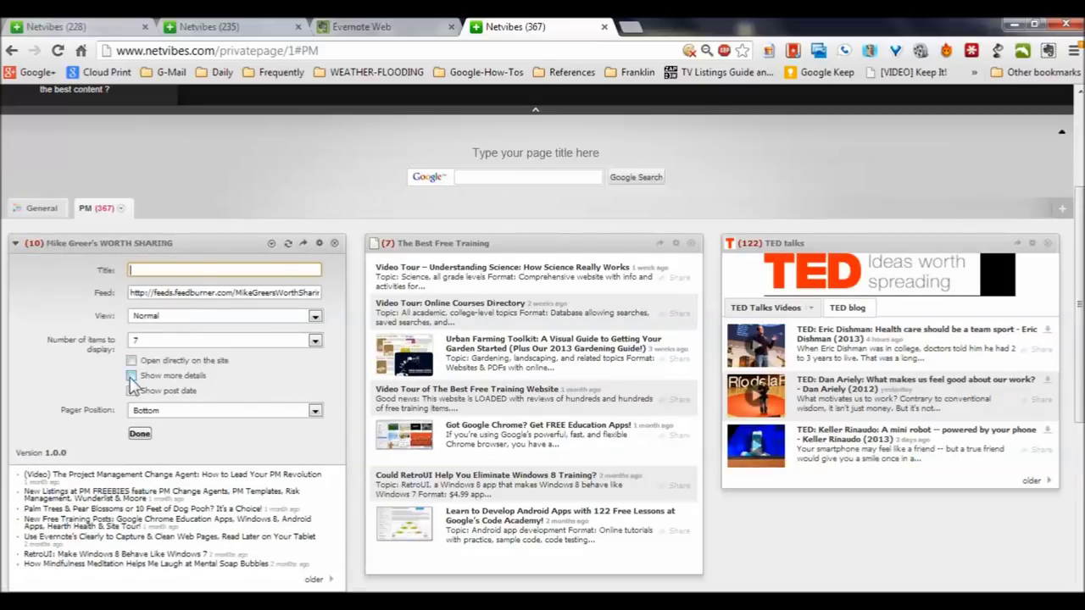
click(132, 376)
click(131, 391)
click(140, 435)
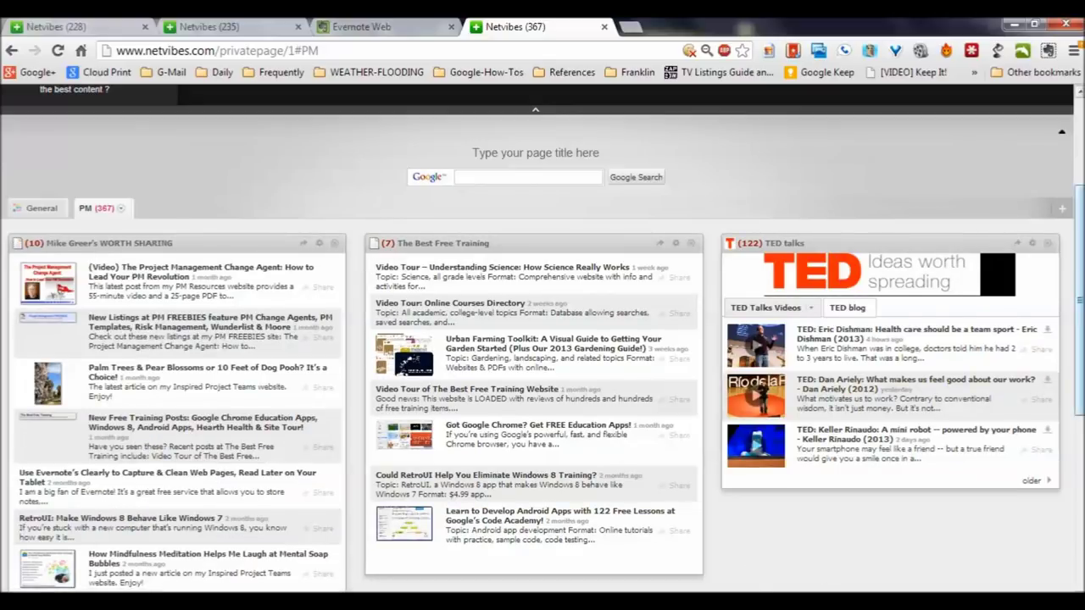
scroll(1082, 385, down, 3)
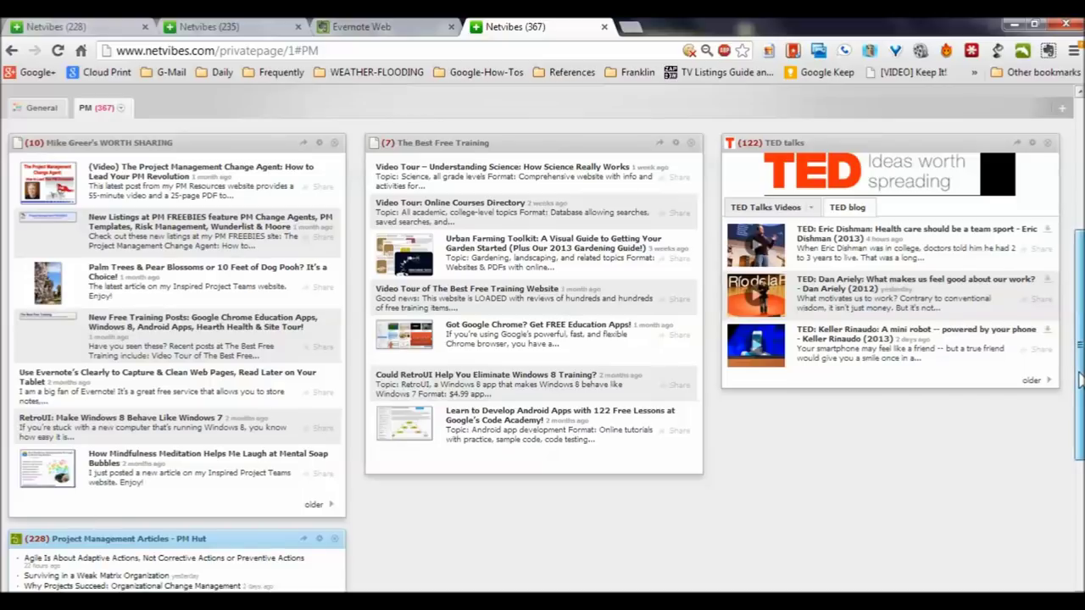
Step: Switch to the existing dashboard's Main tab with weather, Reuters and Motivational Quotes widgets
drag(1080, 382, 1080, 427)
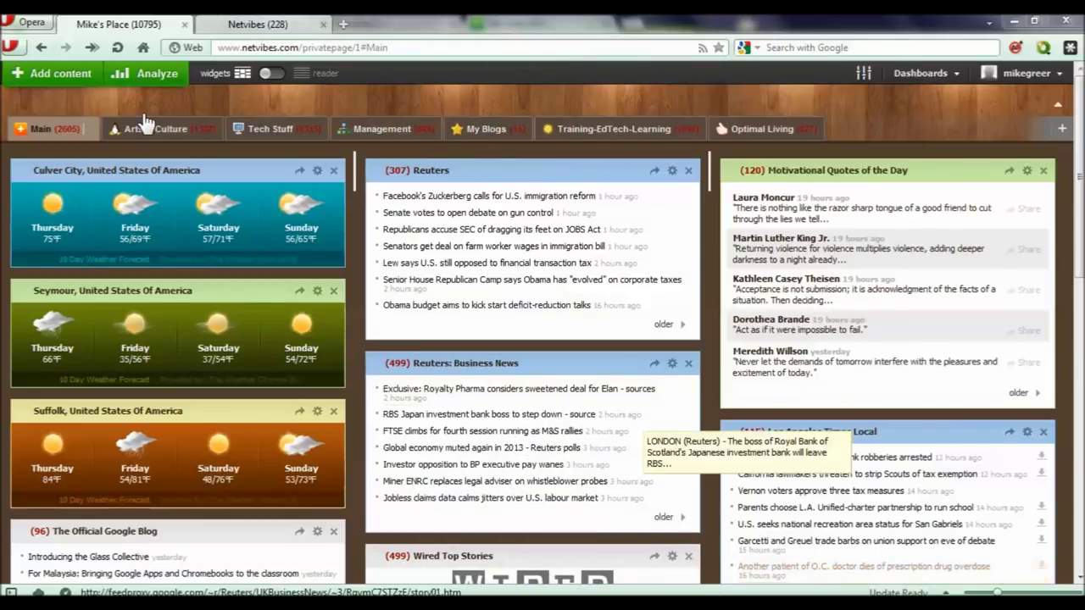
Step: Browse the Arts & Culture, My Blogs, Training-EdTech-Learning and Optimal Living dashboard tabs
click(156, 125)
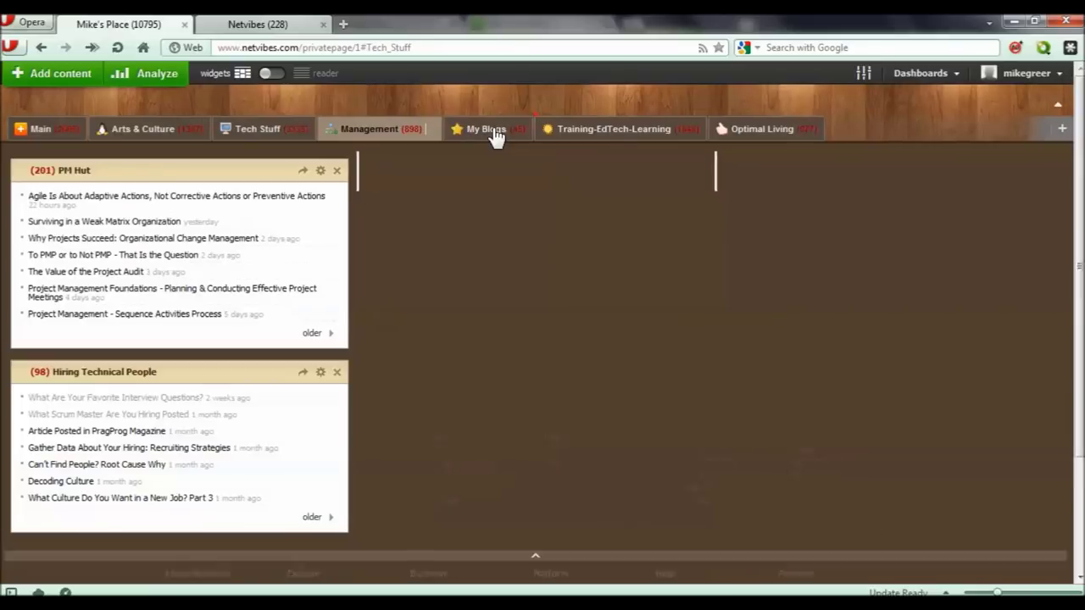
click(495, 135)
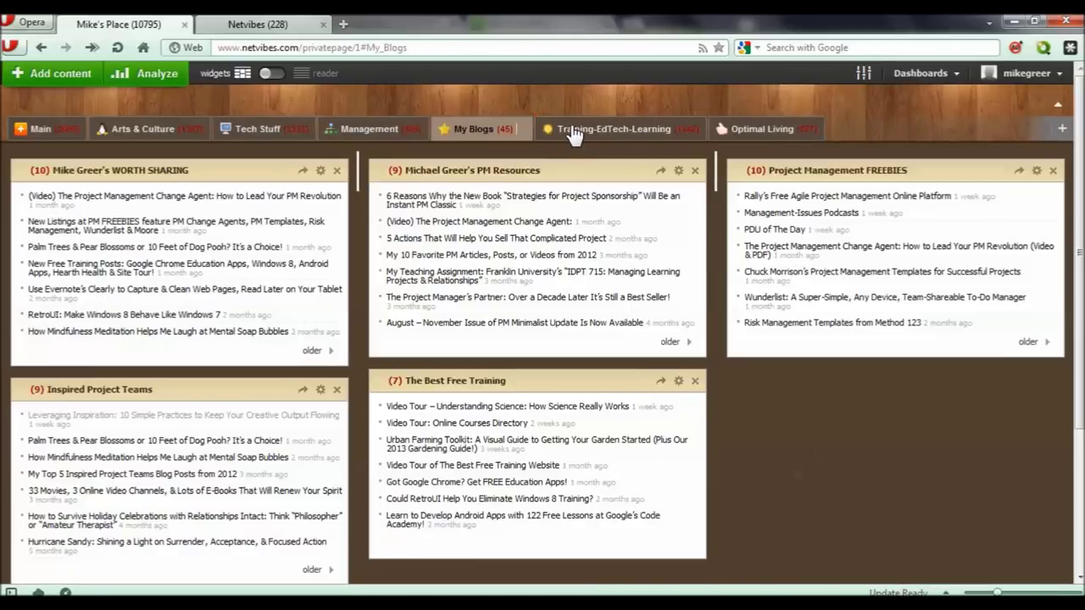
click(573, 136)
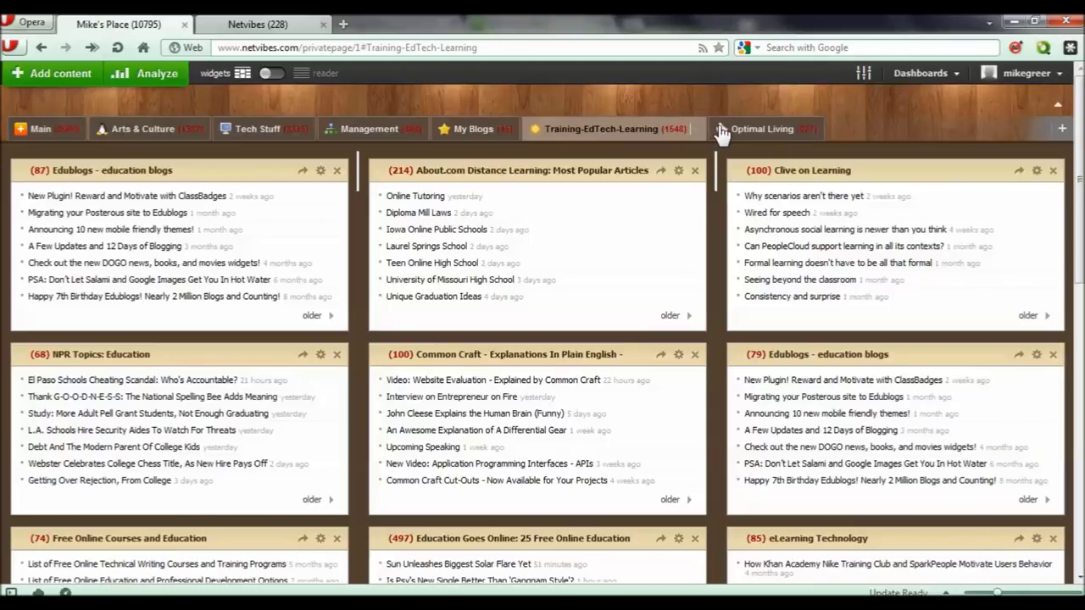
click(720, 129)
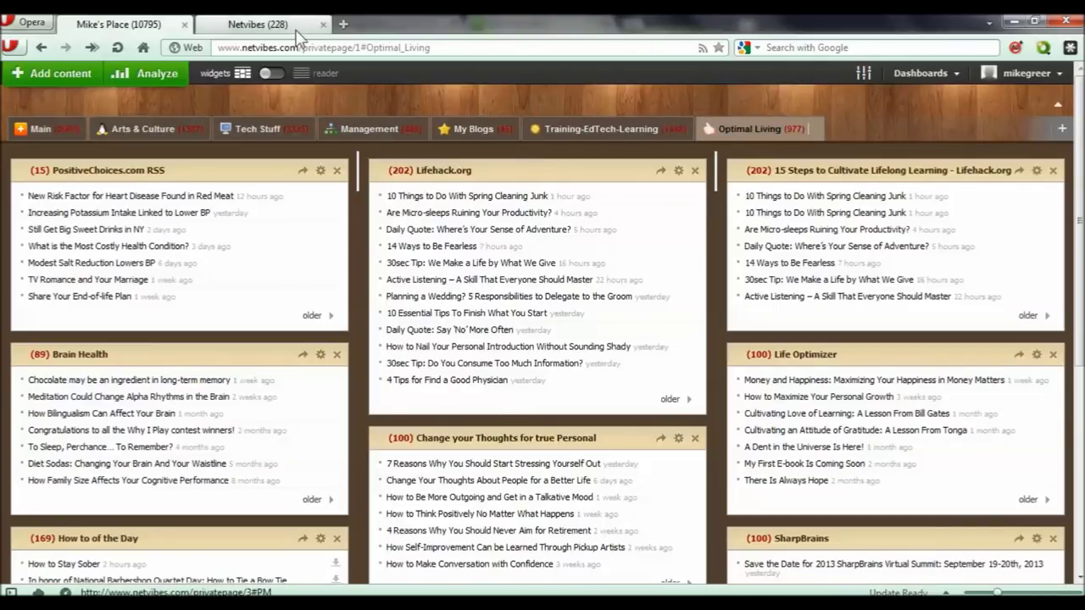
mouse_move(298, 35)
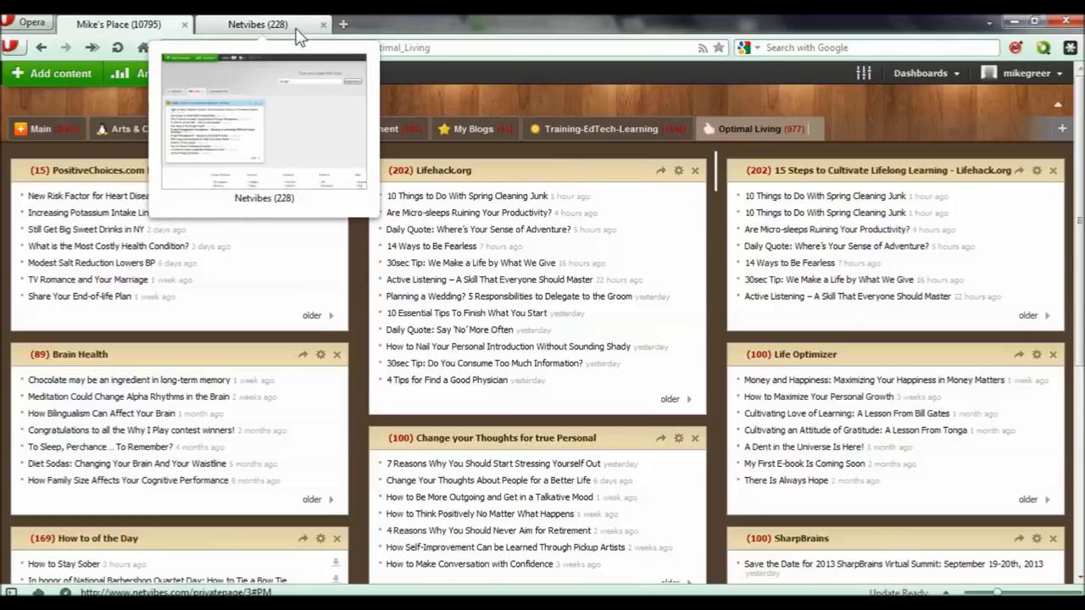